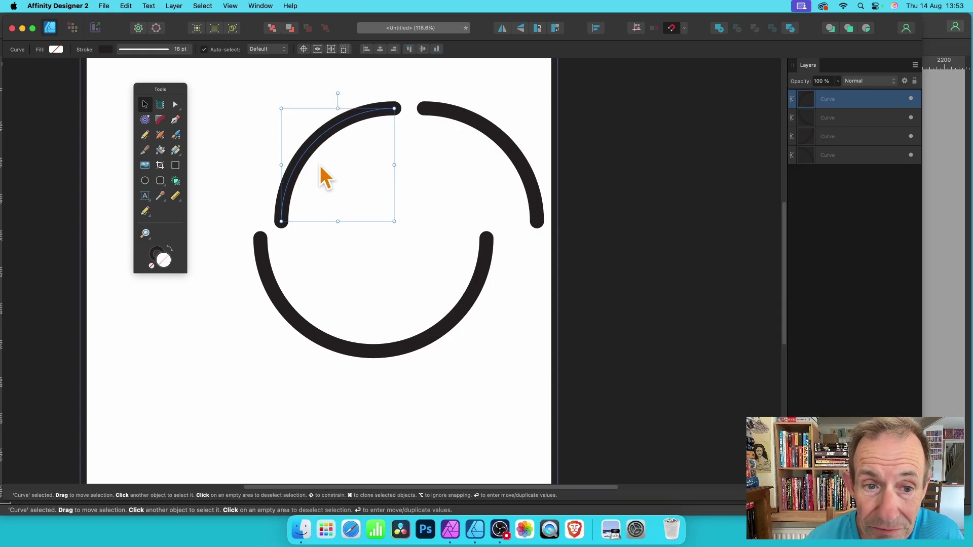
Drag the top-left arc further left and nudge the top-right arc back up and right
mouse_move(325, 134)
mouse_down()
mouse_move(296, 130)
mouse_move(307, 133)
mouse_up()
drag(470, 122, 451, 121)
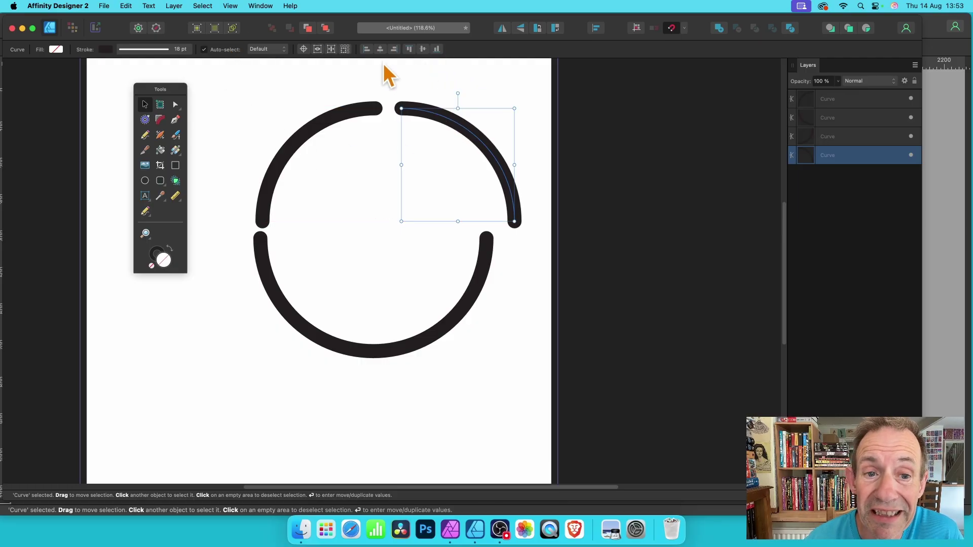
drag(373, 113, 341, 113)
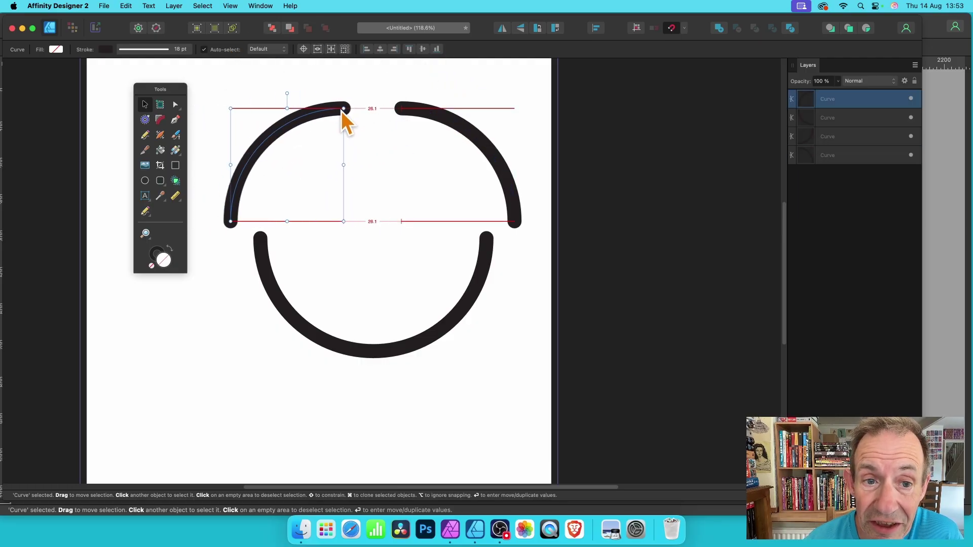
mouse_move(447, 127)
mouse_down()
mouse_move(494, 120)
mouse_move(462, 130)
mouse_move(436, 116)
mouse_move(445, 97)
mouse_move(445, 111)
mouse_up()
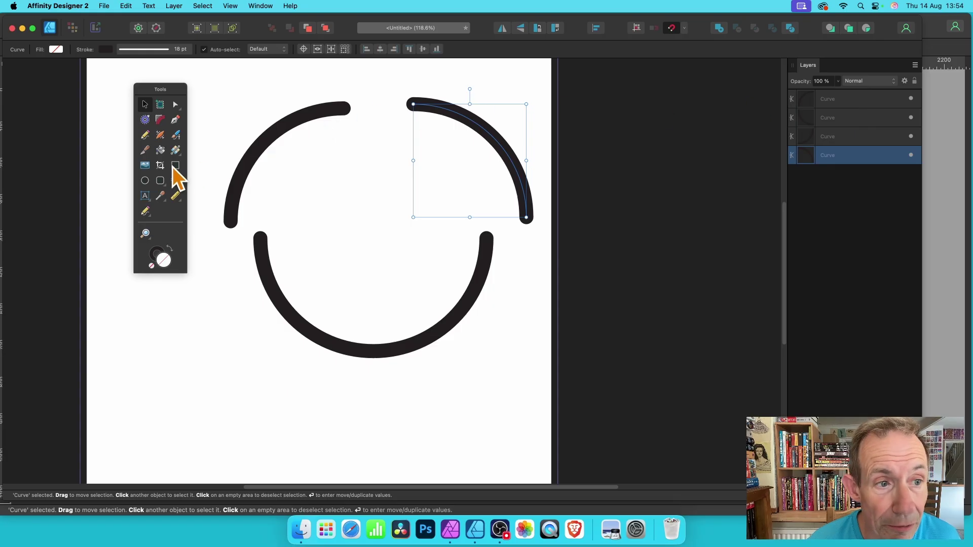
click(175, 104)
click(295, 122)
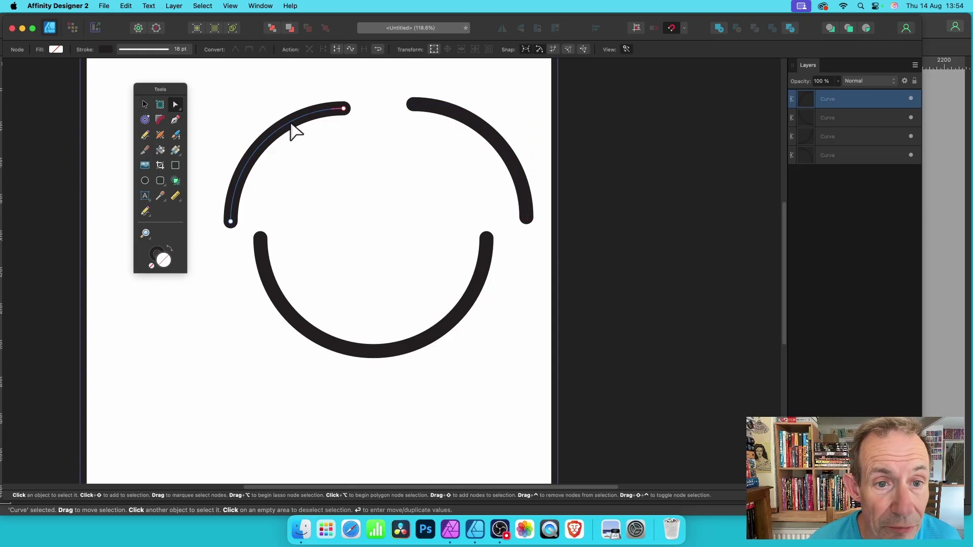
shift+click(466, 122)
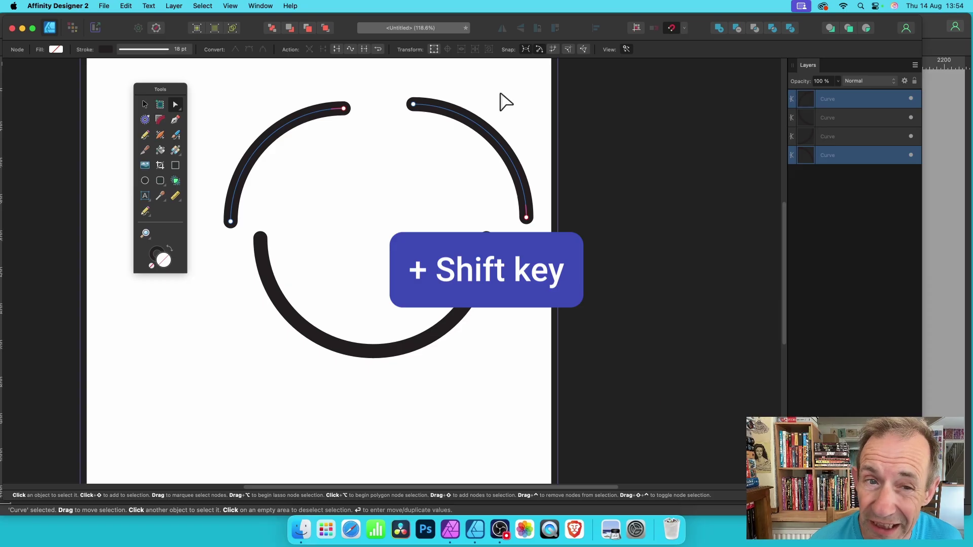
drag(312, 79, 432, 135)
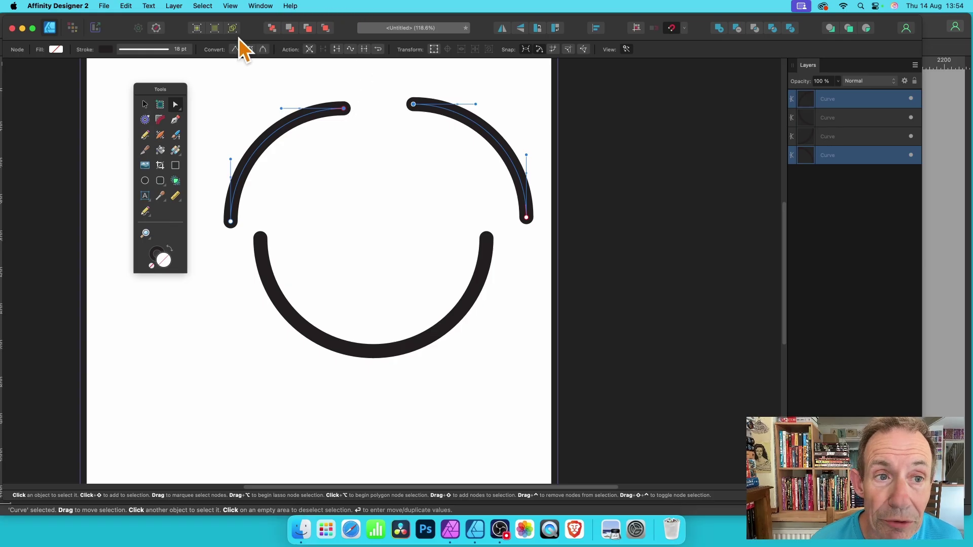
click(178, 103)
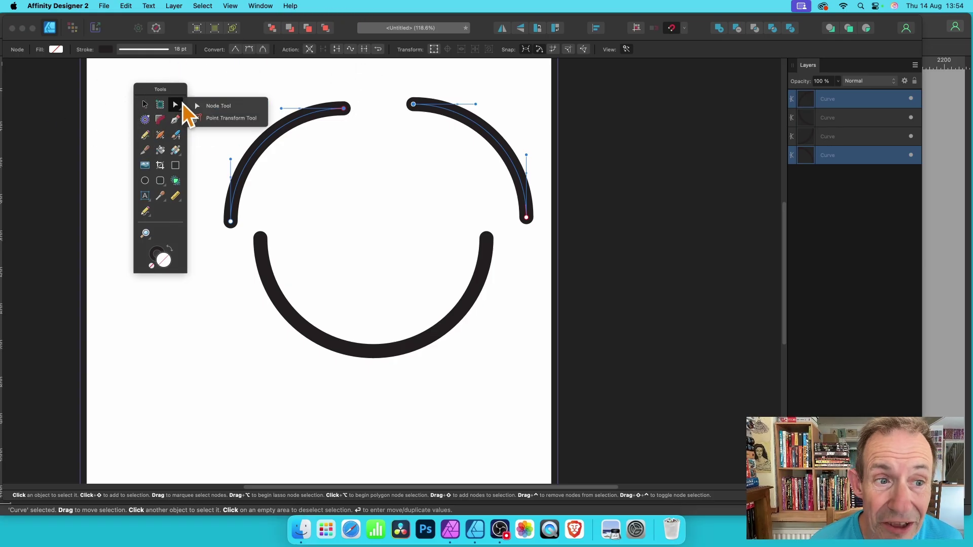
click(230, 110)
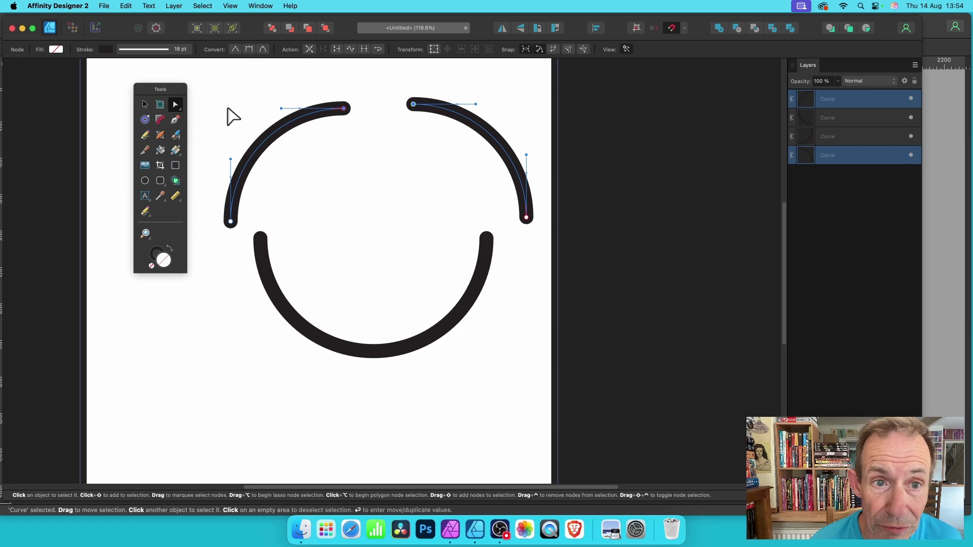
click(364, 49)
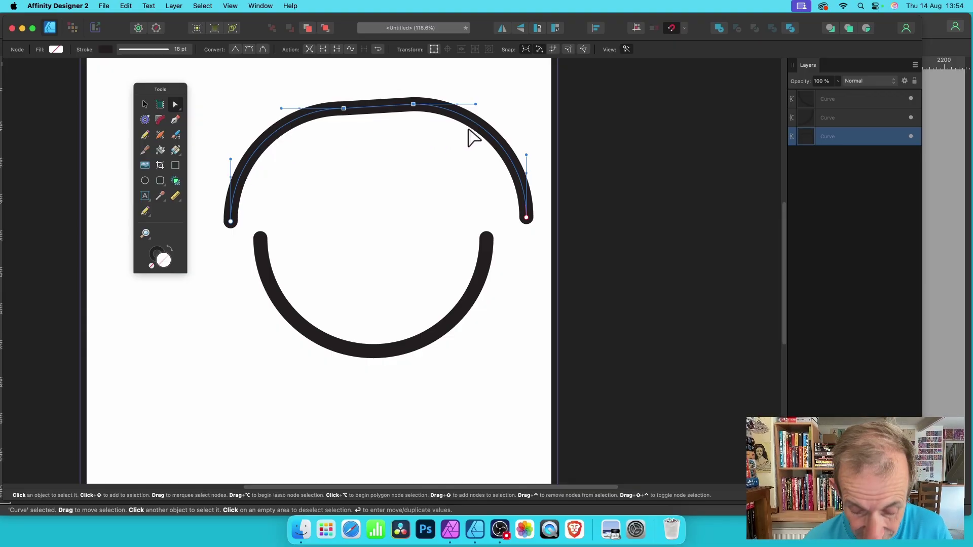
key(super+z)
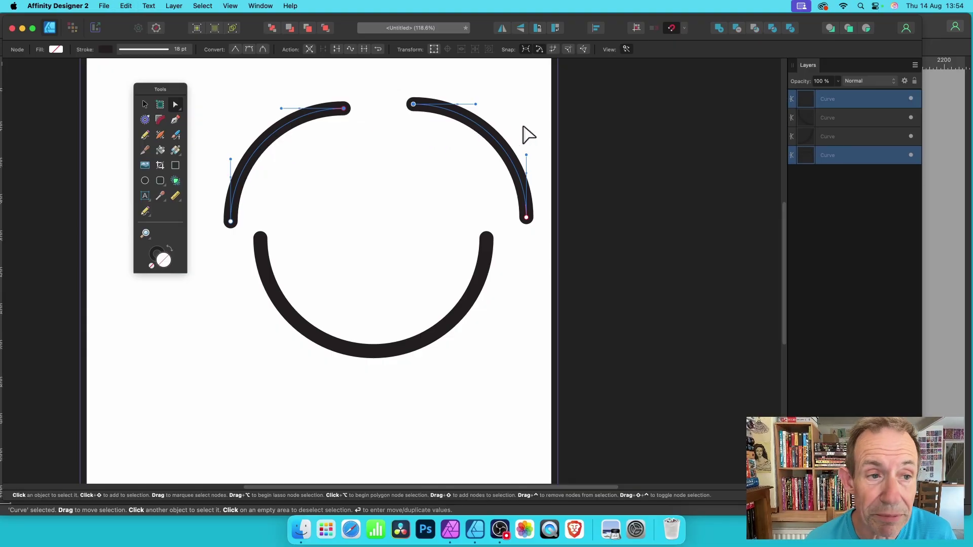
Move the top-right arc down and left inside the circle
click(144, 108)
click(443, 93)
drag(466, 129, 418, 192)
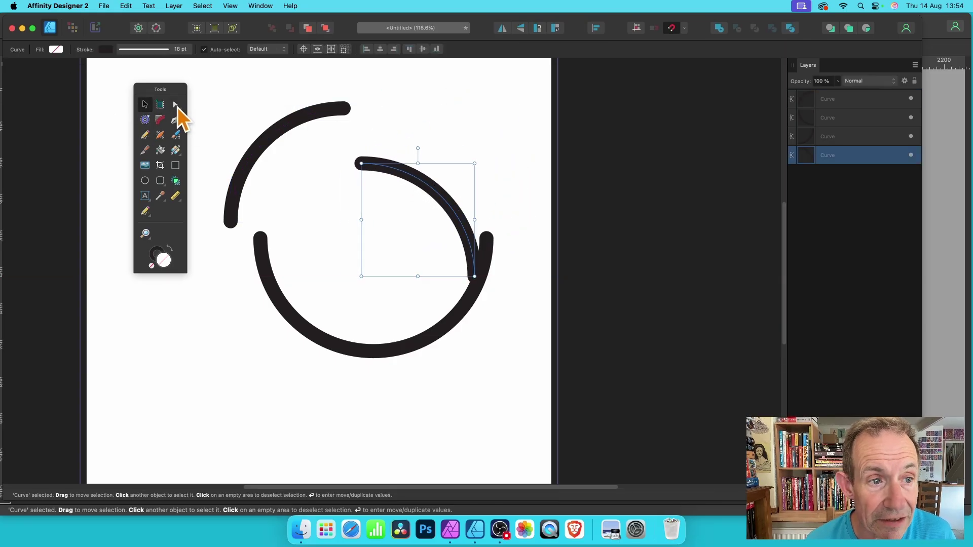
Join the top-left arc and the lowered right arc into one zigzag curve with the Node Tool
click(176, 104)
click(278, 136)
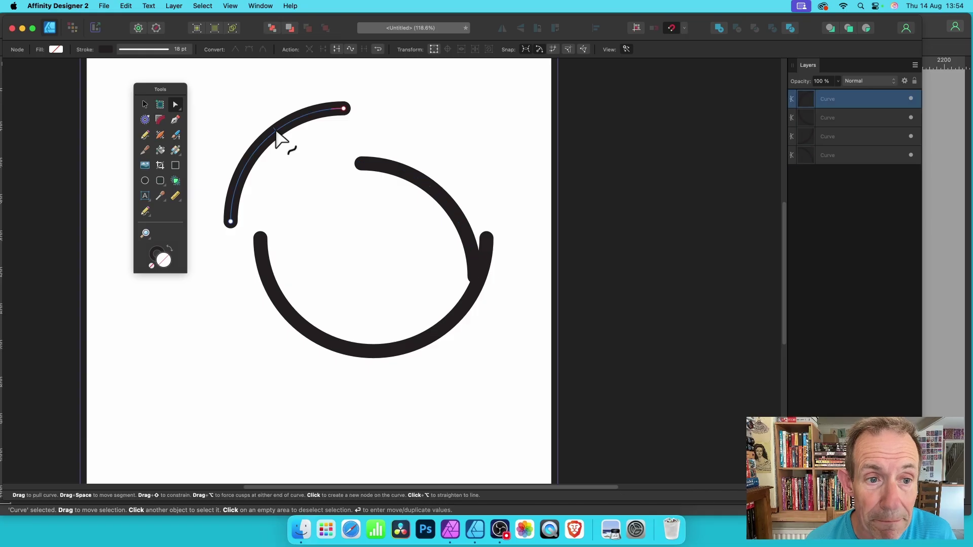
shift+click(412, 177)
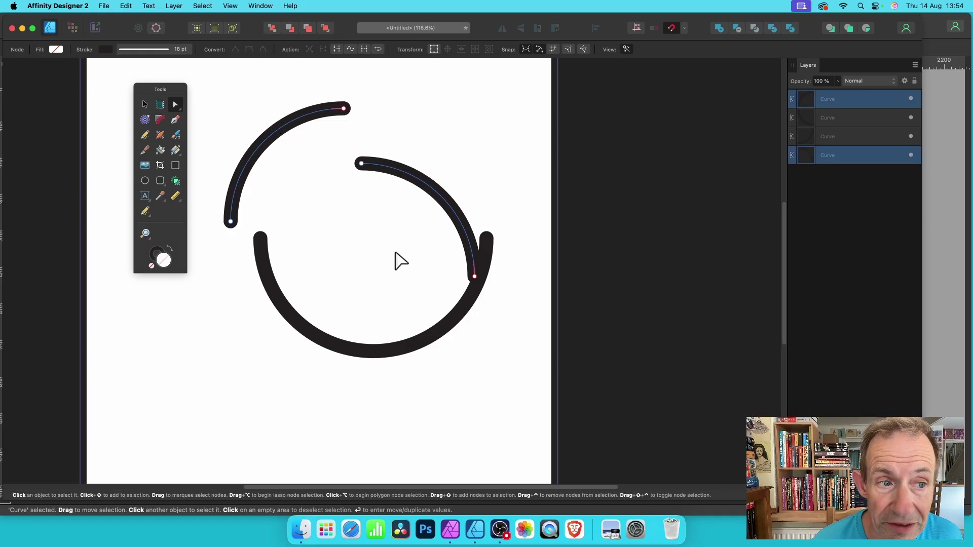
click(365, 49)
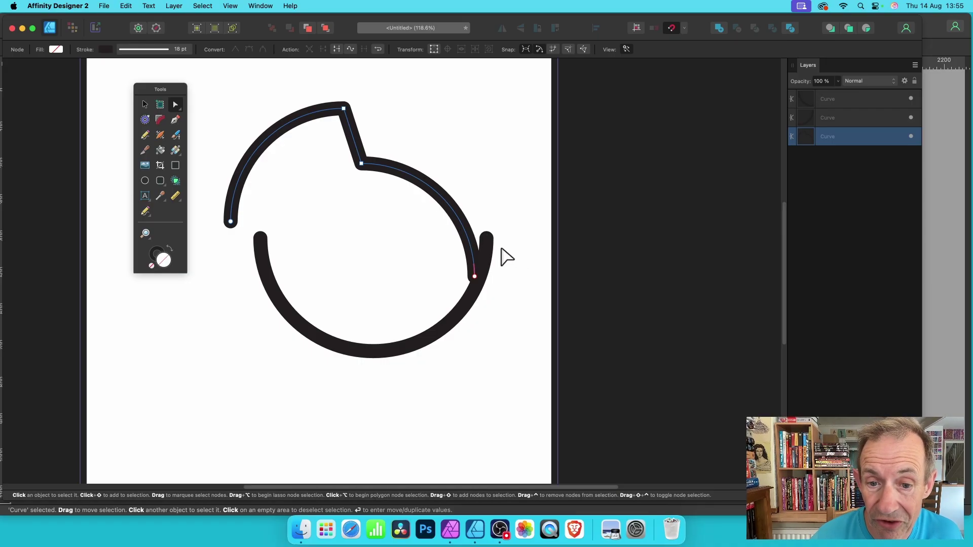
click(467, 308)
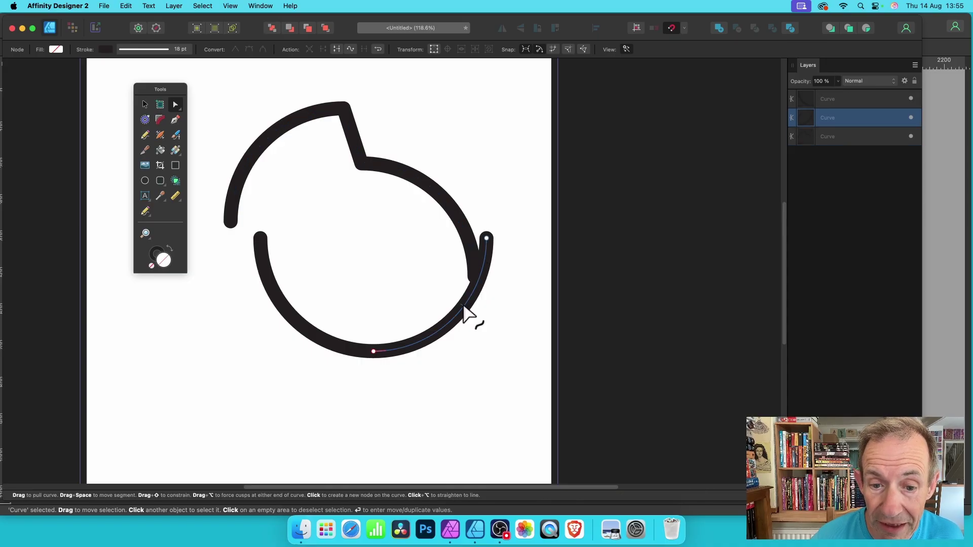
shift+click(459, 217)
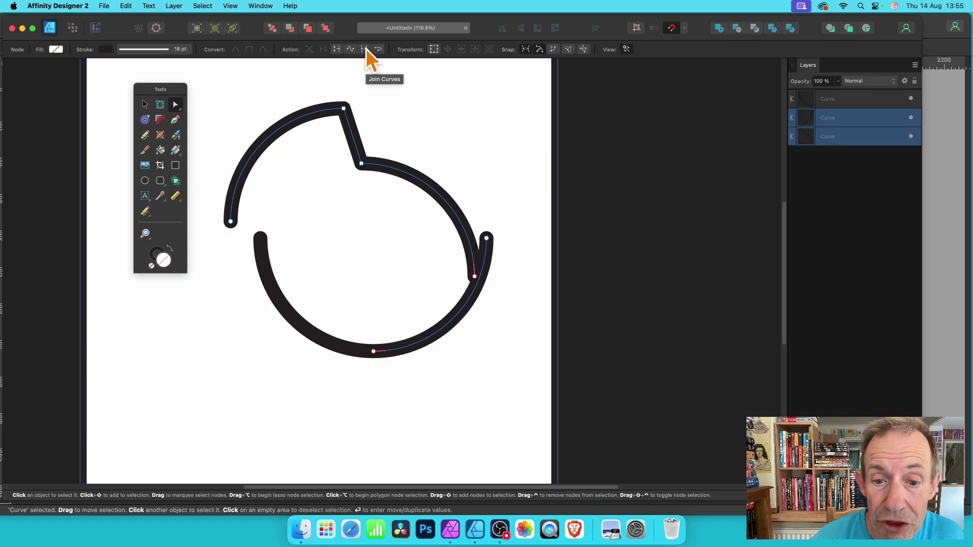
Join the lower arc to the zigzag curve at its end nodes, redoing the join once, then delete everything
drag(517, 211, 447, 296)
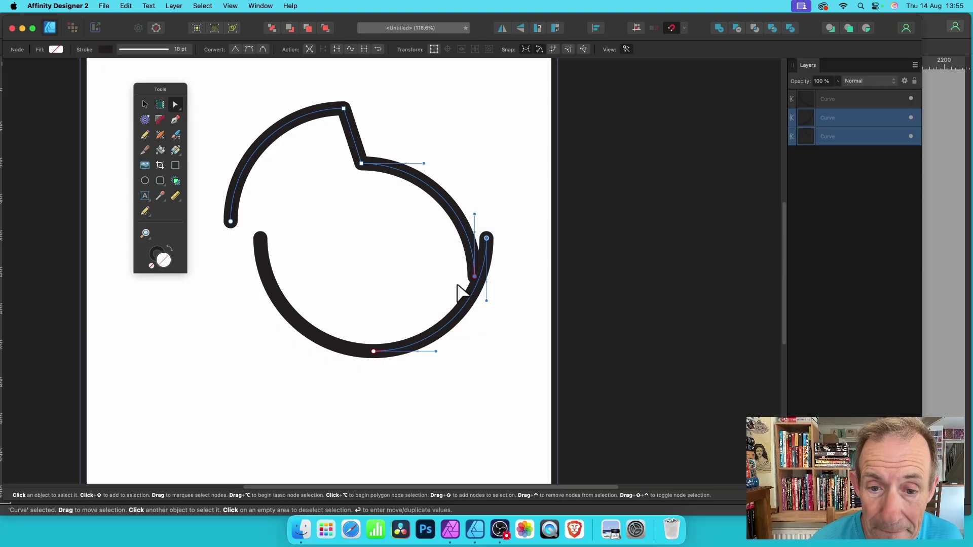
click(364, 49)
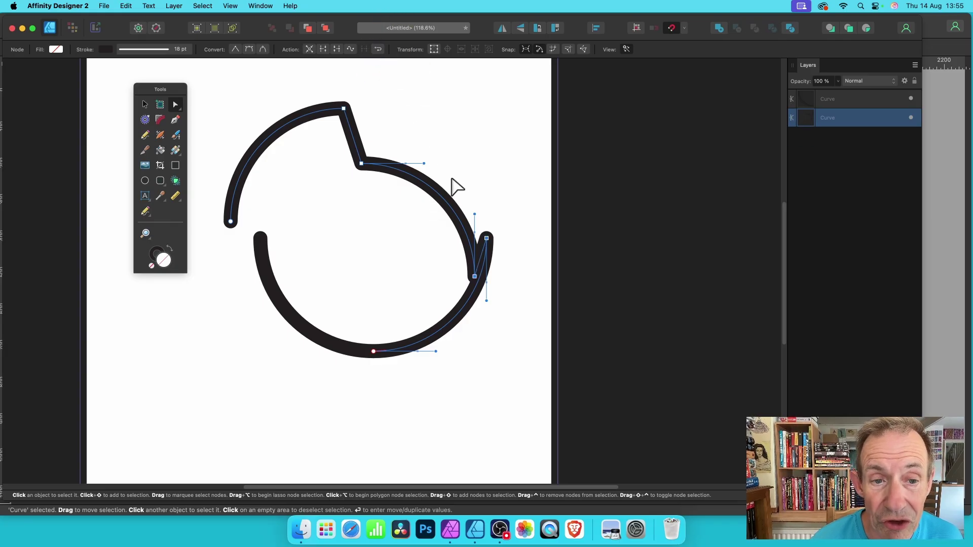
key(cmd+z)
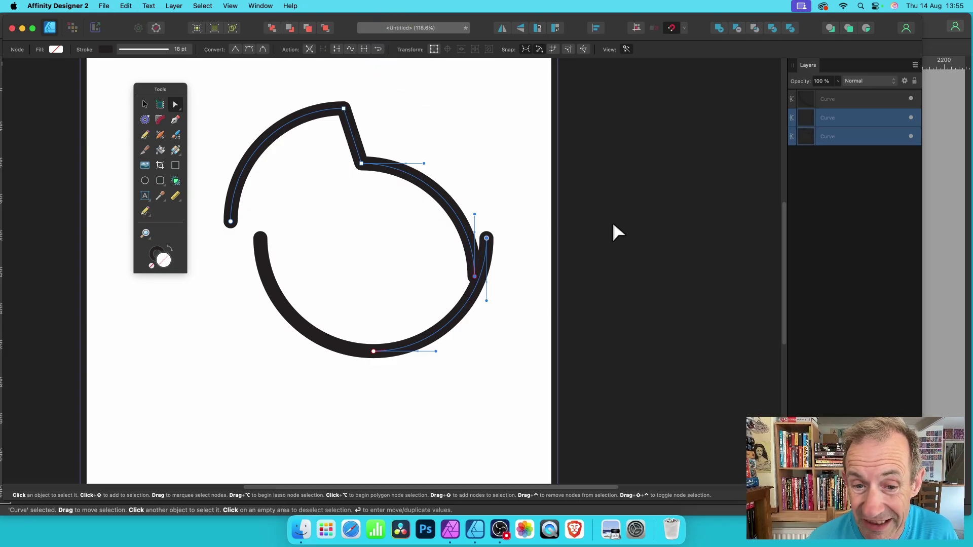
shift+click(231, 221)
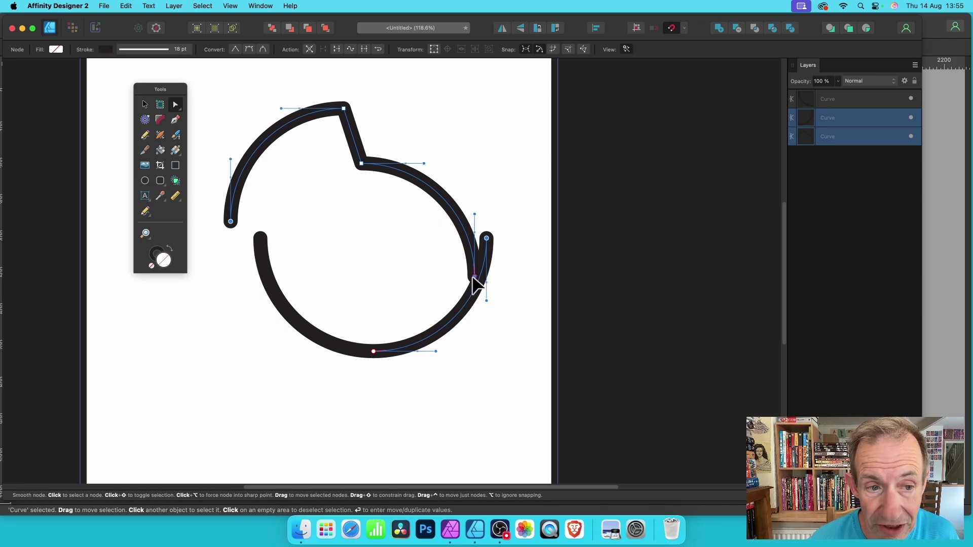
click(364, 50)
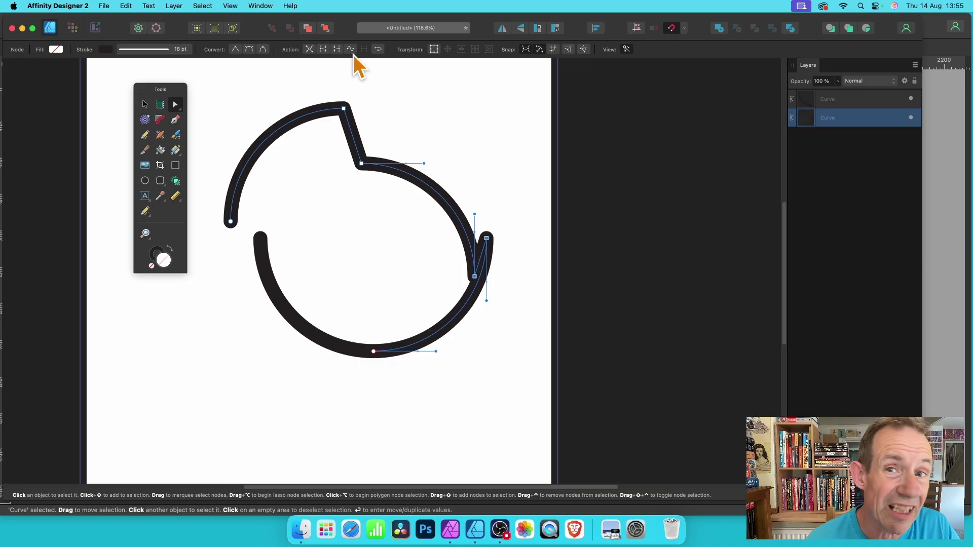
key(Delete)
key(Delete)
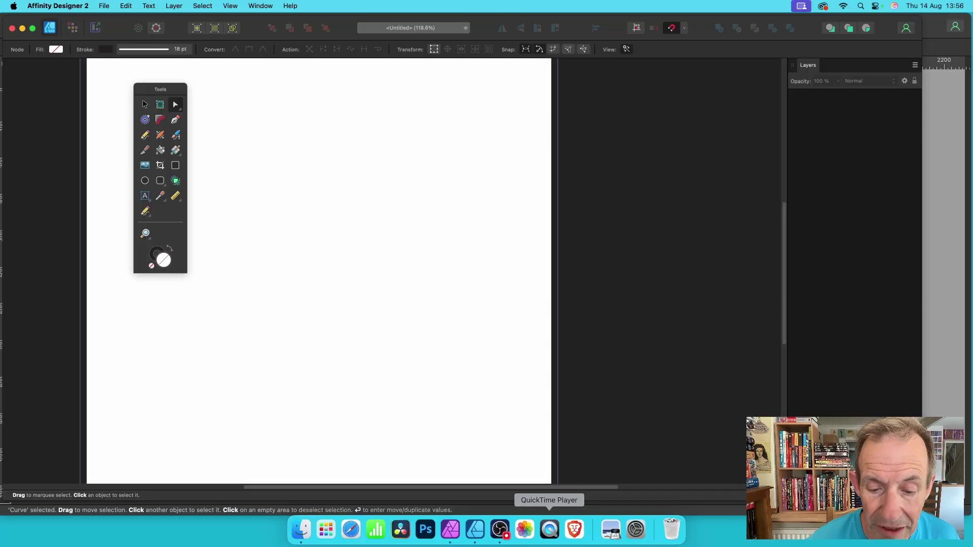
Switch to Affinity Photo 2 from the Dock
click(451, 530)
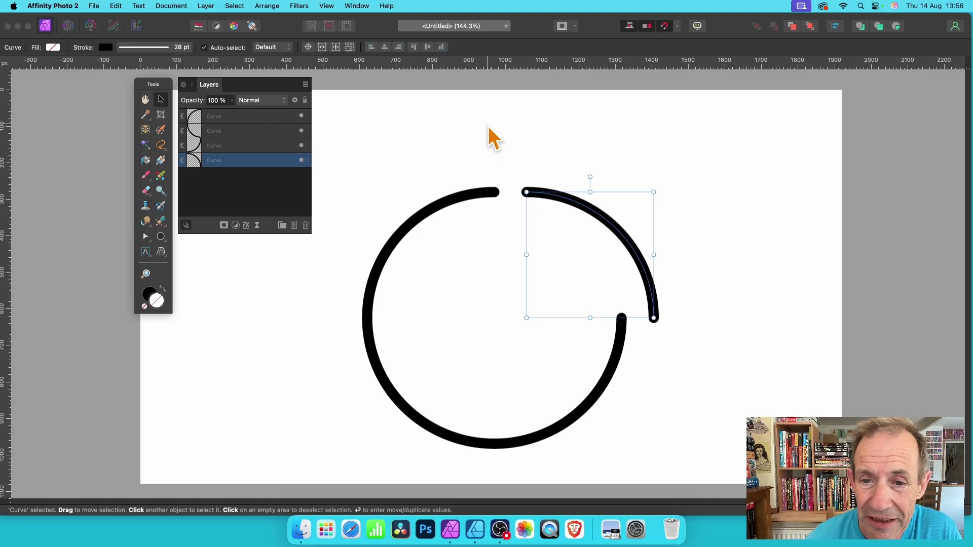
Move the top-right quarter arc up and right, and open View > Snapping
drag(587, 206, 606, 191)
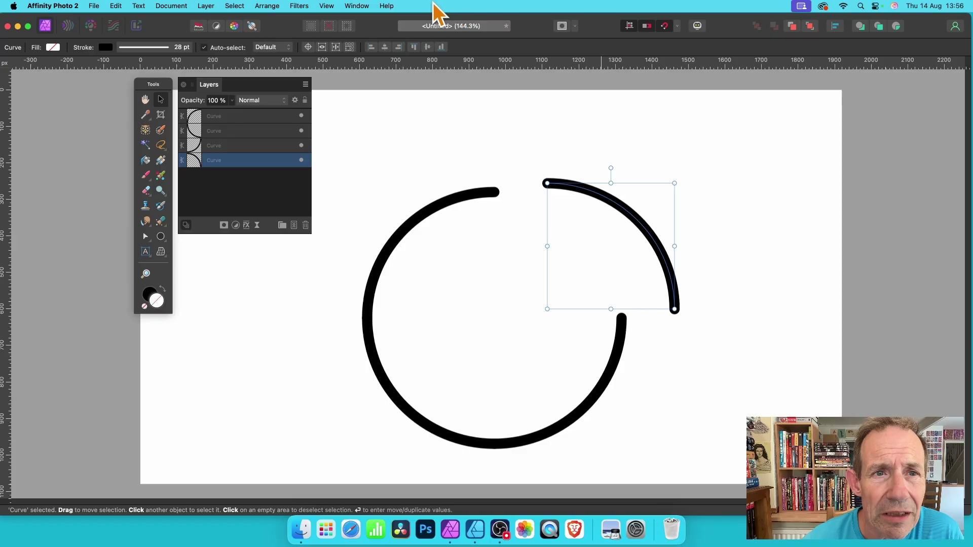
click(329, 5)
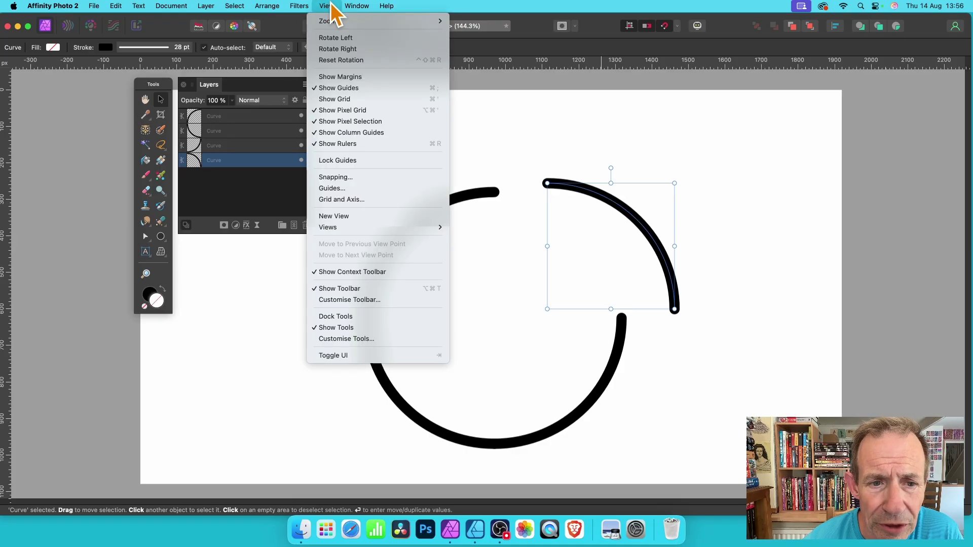
click(364, 189)
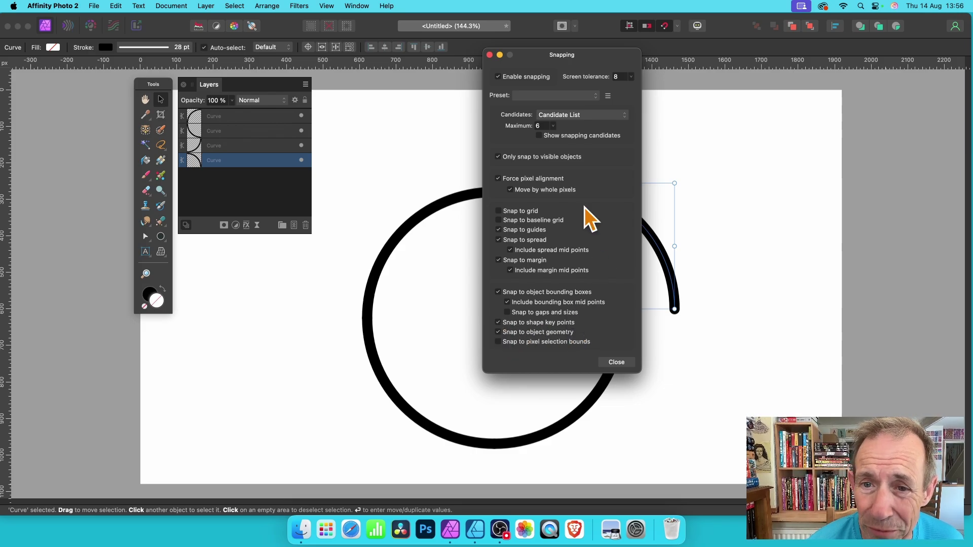
Close the Snapping dialog and drag the quarter arc left to snap it back into the circle
click(621, 367)
drag(597, 200, 543, 202)
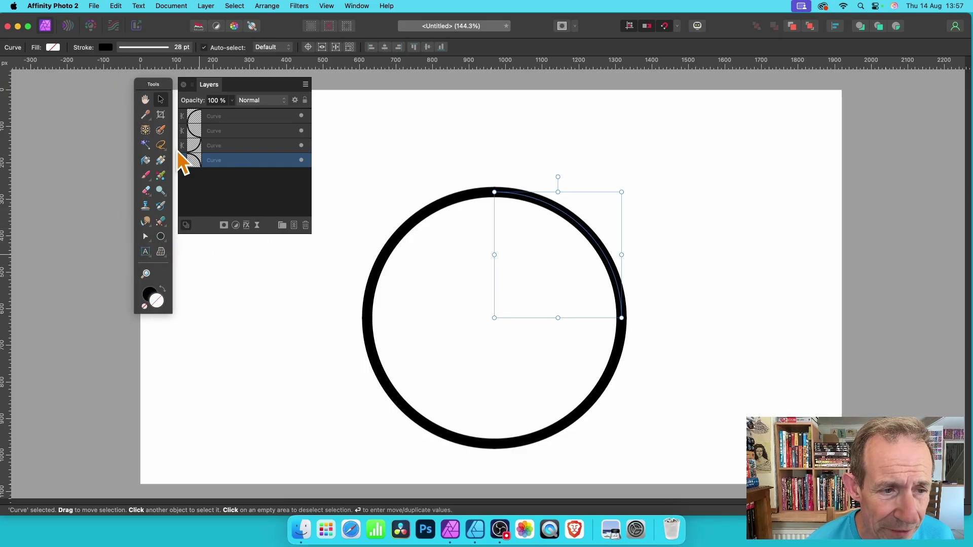
With the Node Tool, join the two upper quarter arcs at their shared top node
click(145, 238)
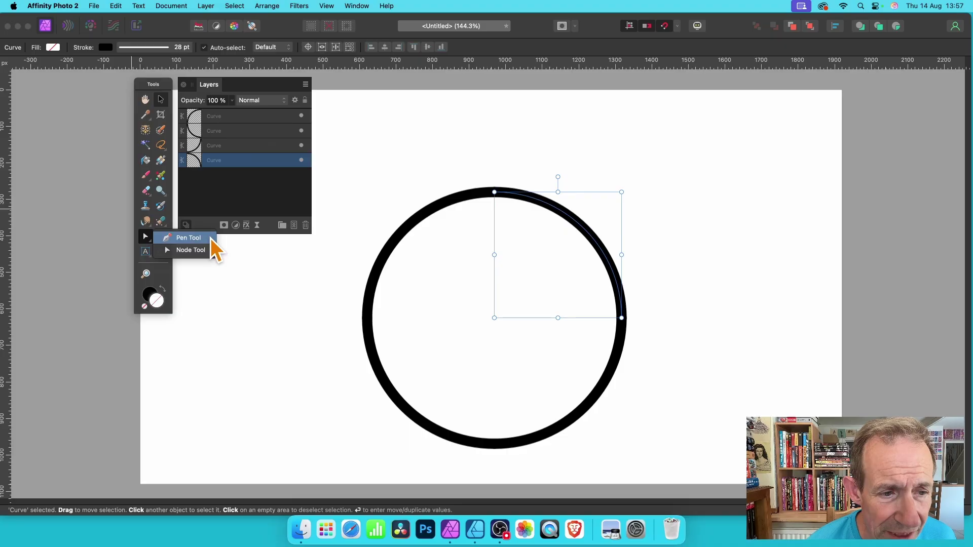
click(201, 251)
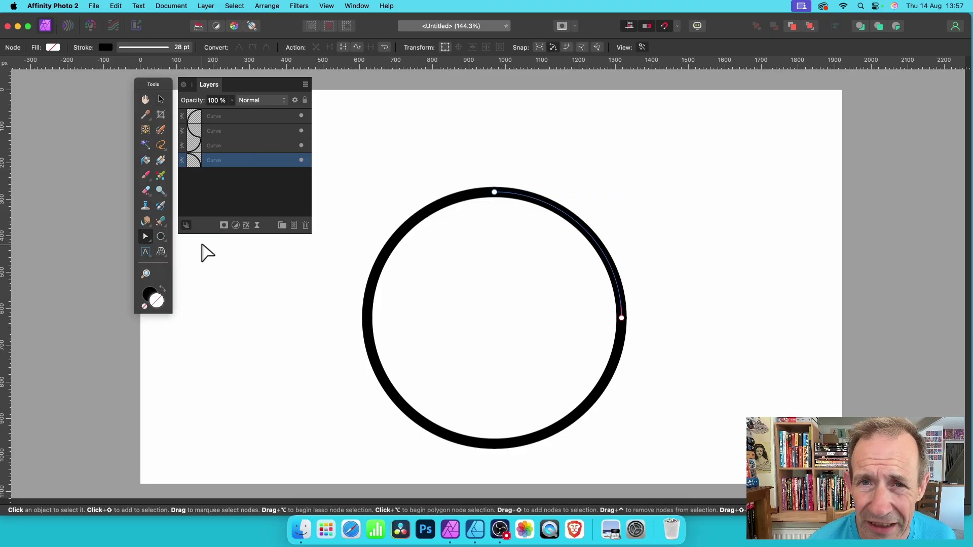
click(442, 205)
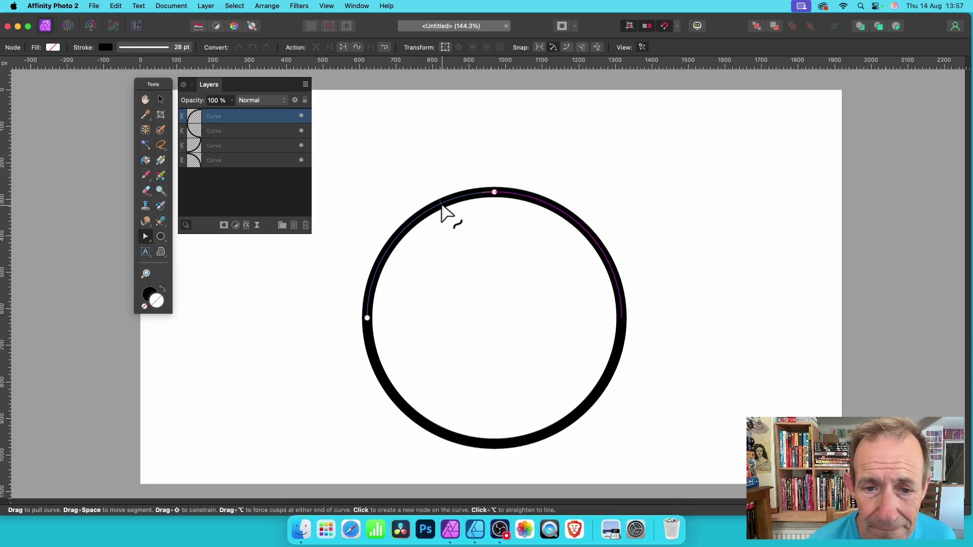
shift+click(569, 215)
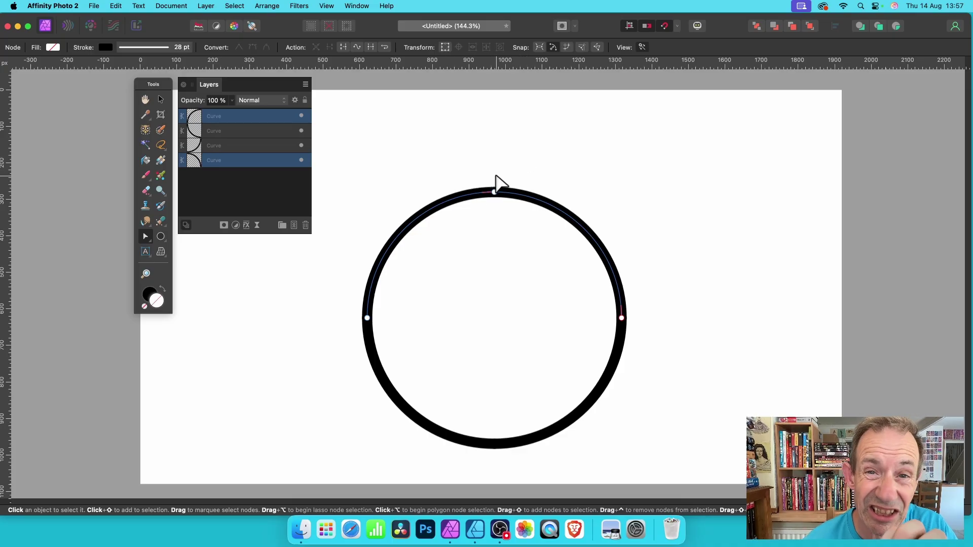
drag(467, 170, 517, 220)
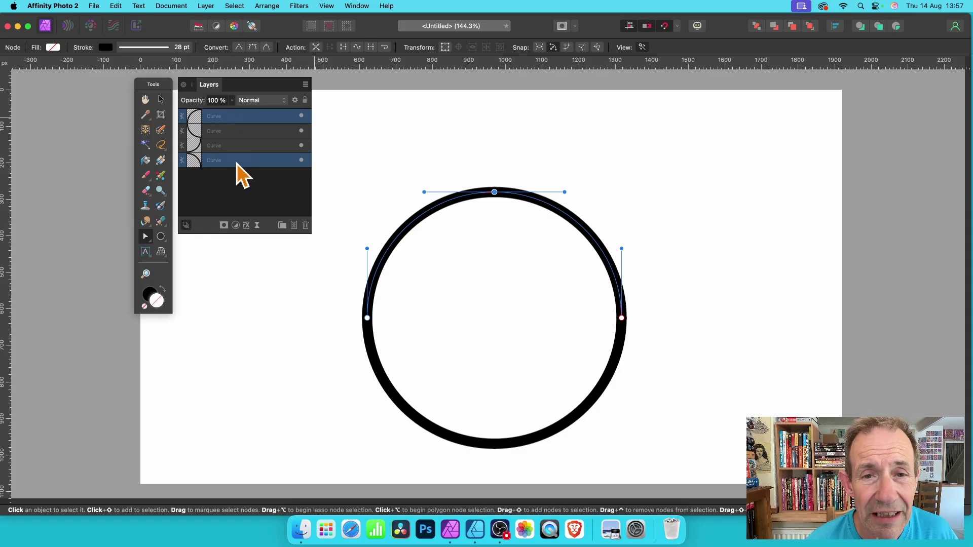
click(373, 47)
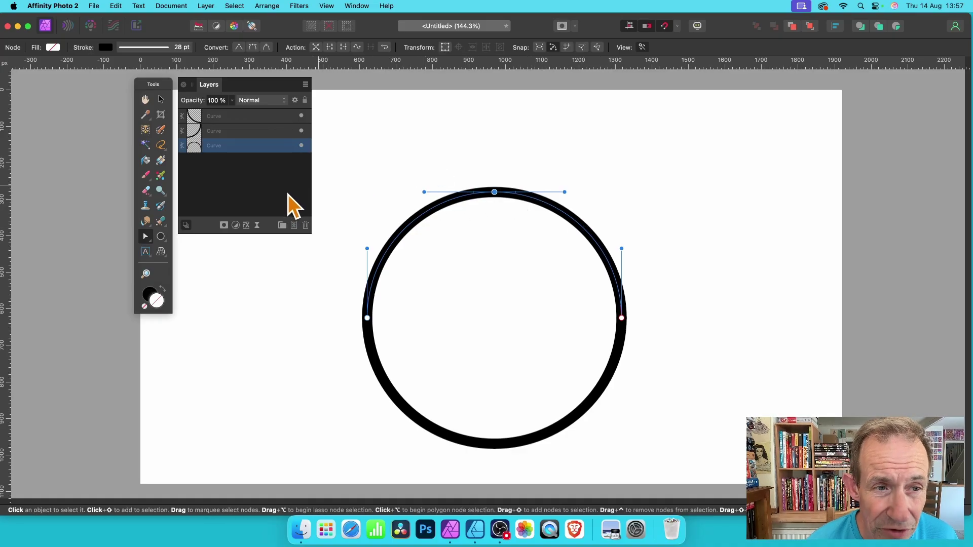
click(258, 130)
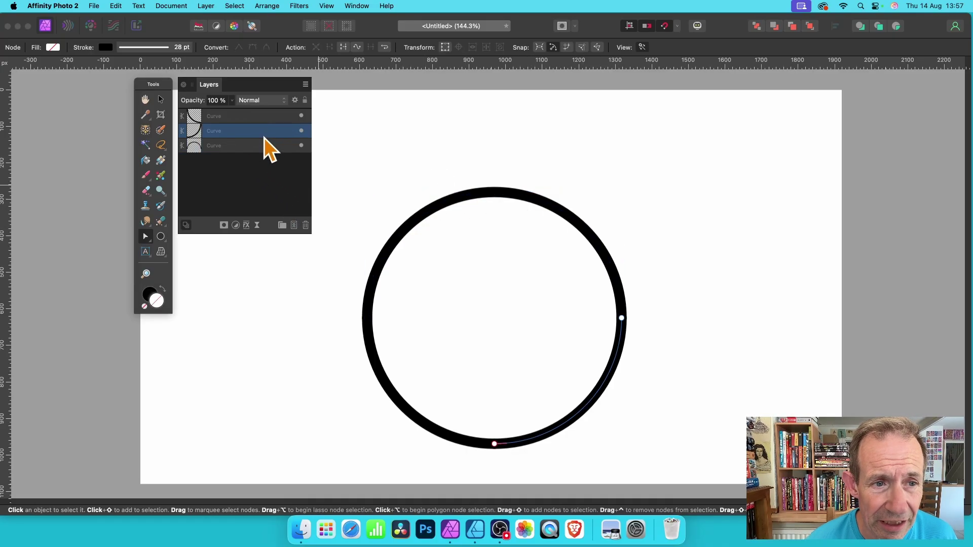
Join the lower-right arc to the upper half at the right node, then undo until the circle is gone
shift+click(251, 146)
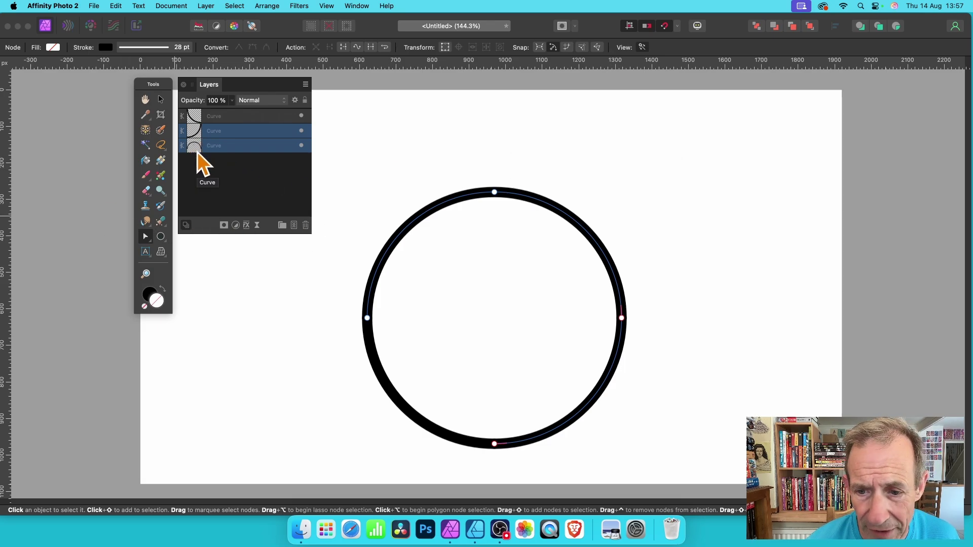
drag(666, 292, 592, 348)
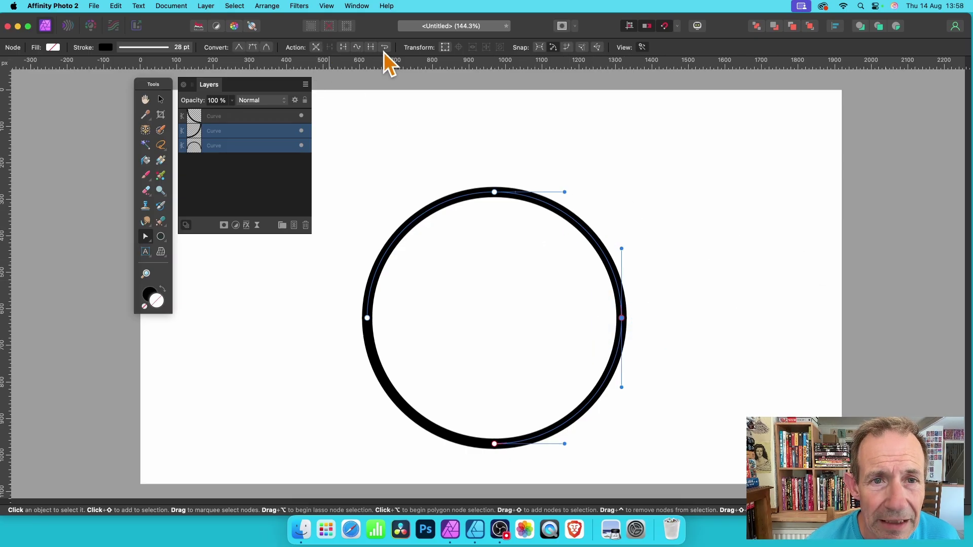
click(371, 47)
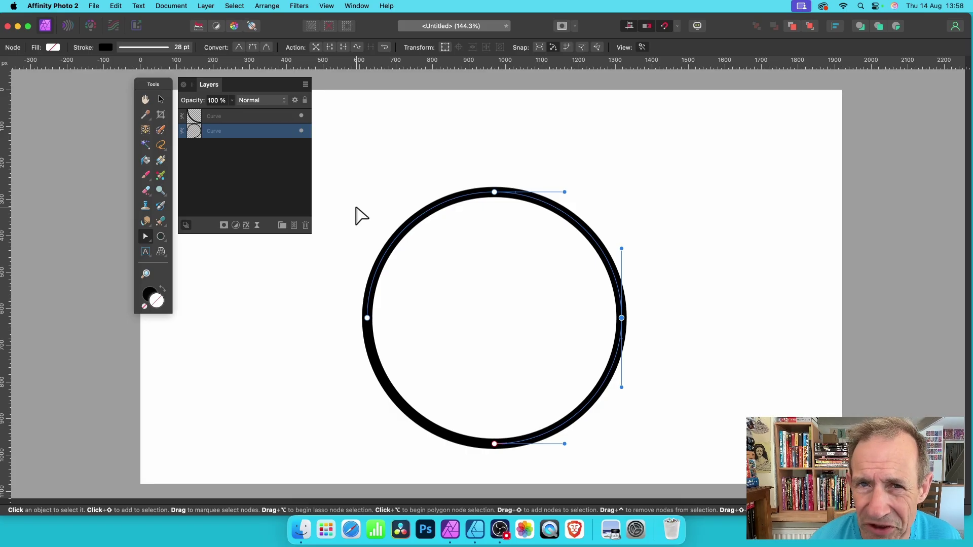
key(super+z)
key(super+z)
key(super+z)
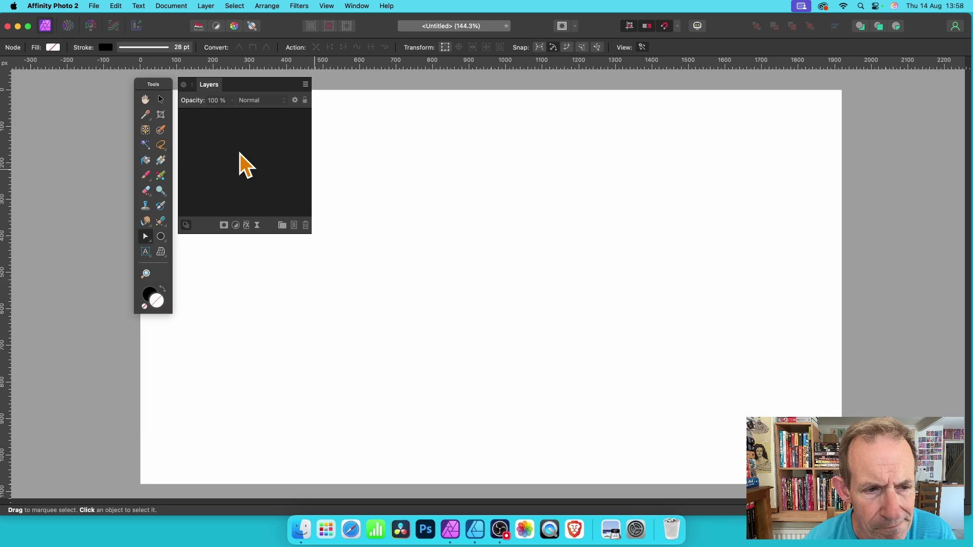
Draw a slanted two-node line with the Pen Tool and give it a 31 pt stroke
click(149, 240)
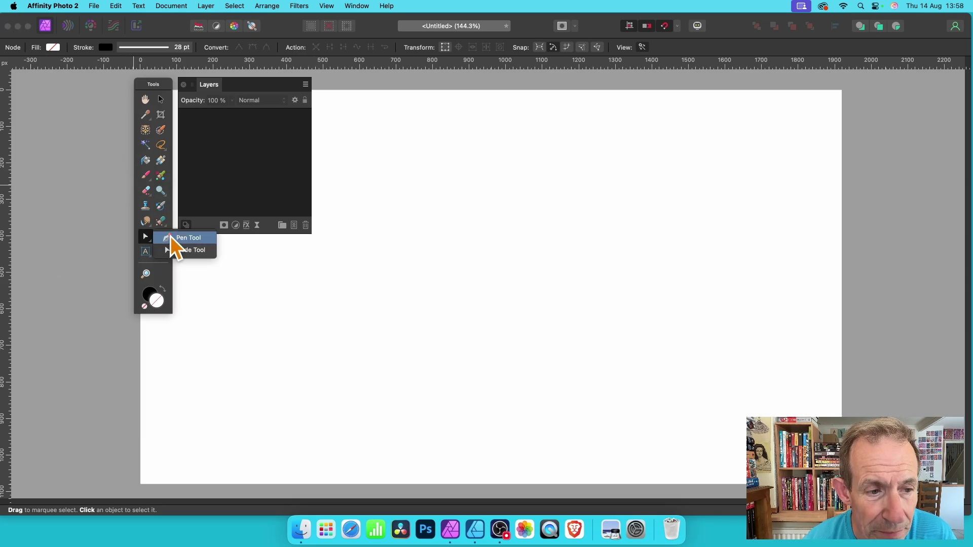
click(202, 242)
click(464, 150)
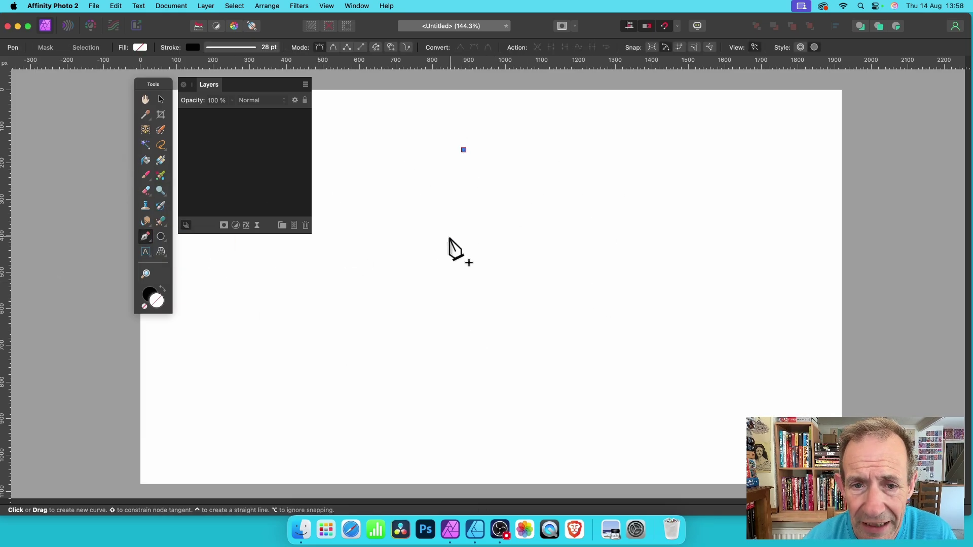
click(411, 353)
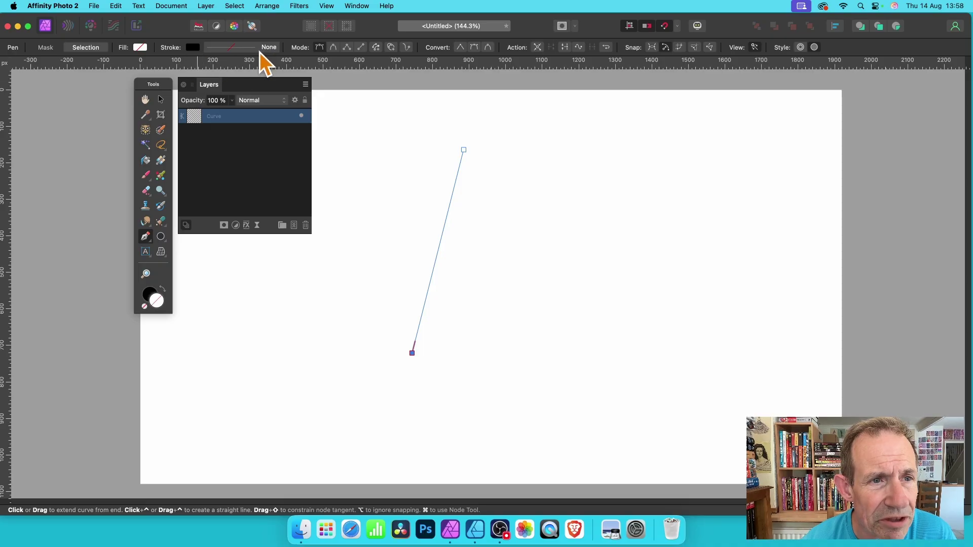
click(238, 51)
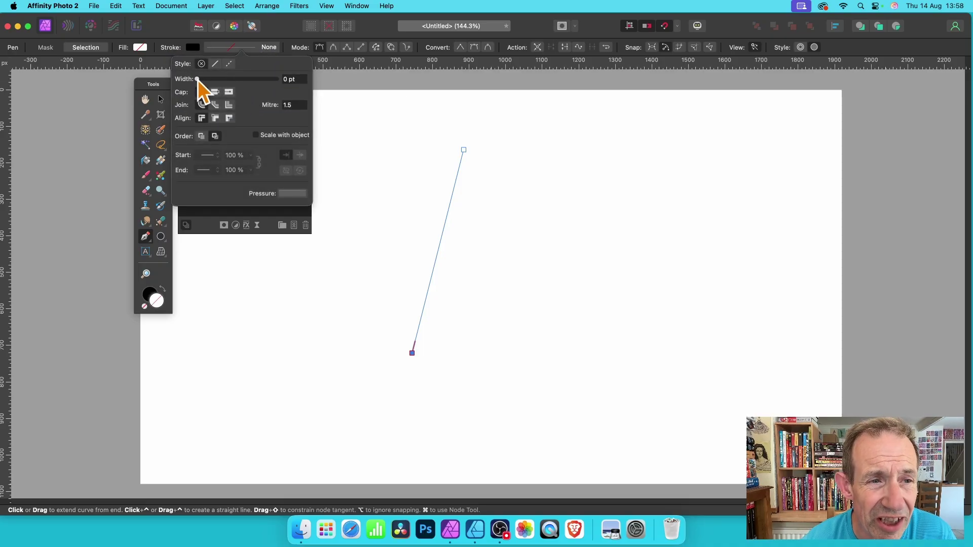
drag(197, 80, 251, 83)
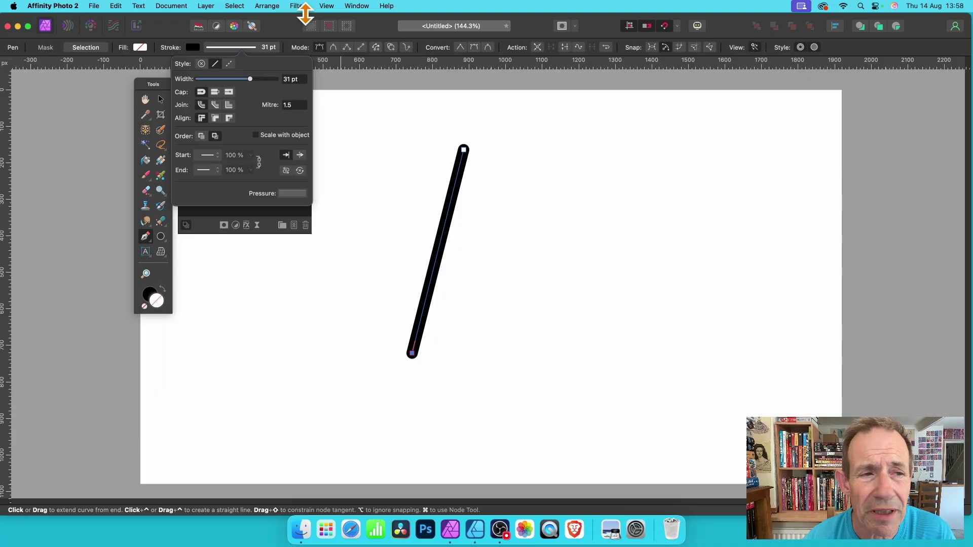
Shift the line slightly left and Cmd-drag a parallel copy to the right
click(160, 100)
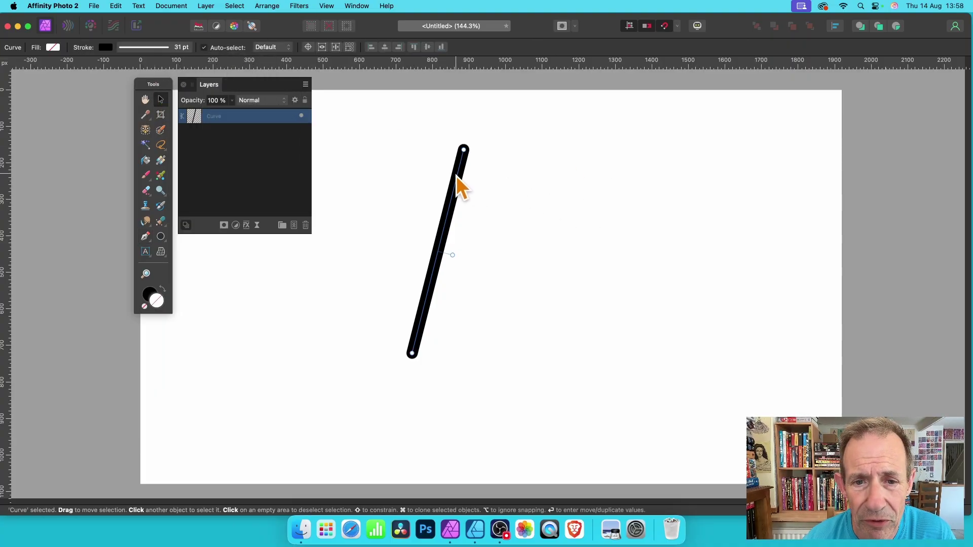
drag(456, 175, 433, 172)
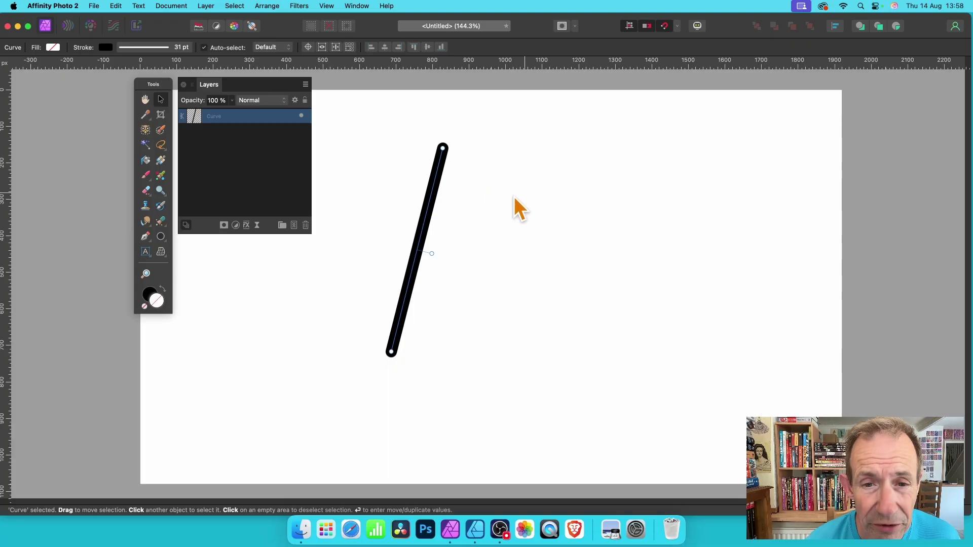
alt+drag(438, 178, 580, 187)
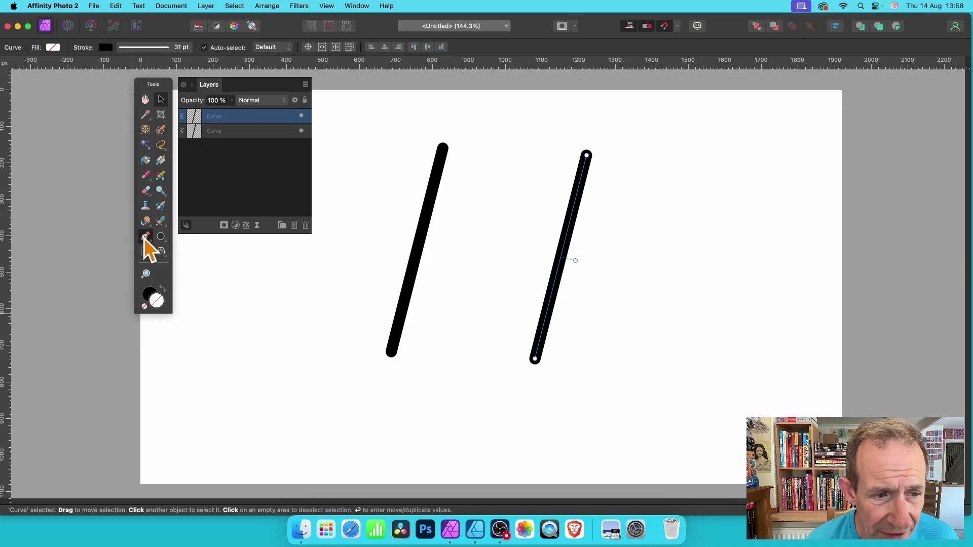
drag(144, 237, 175, 254)
With the Node Tool, join the two lines across their top end nodes
click(175, 255)
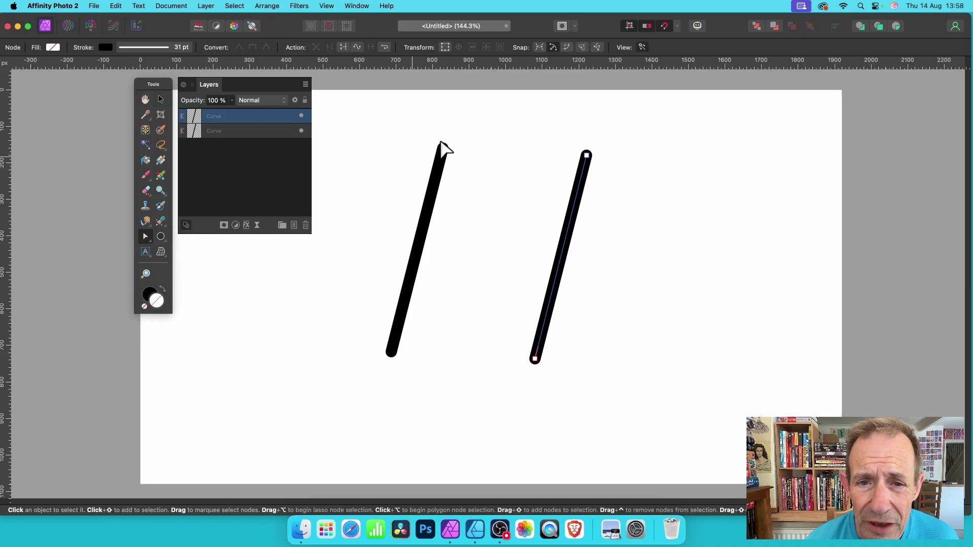
click(432, 213)
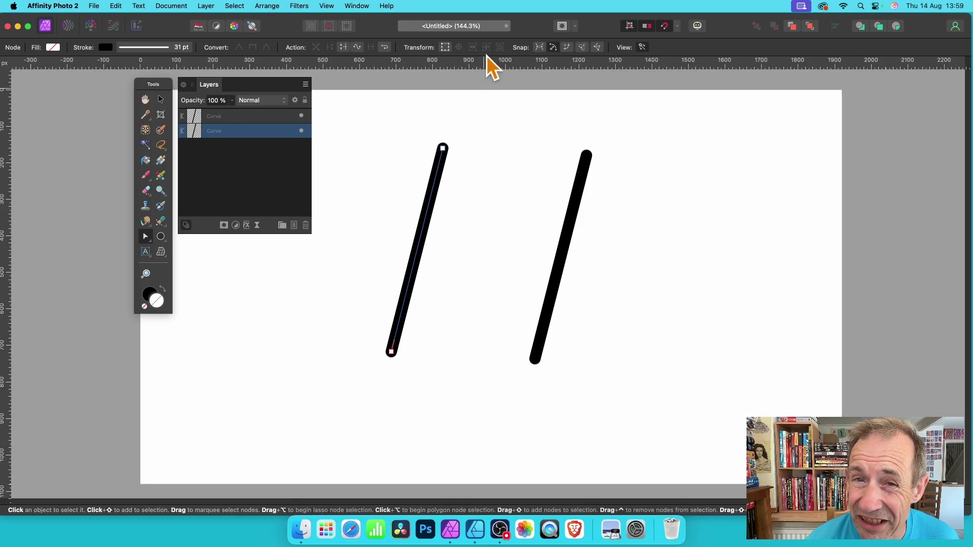
shift+click(581, 183)
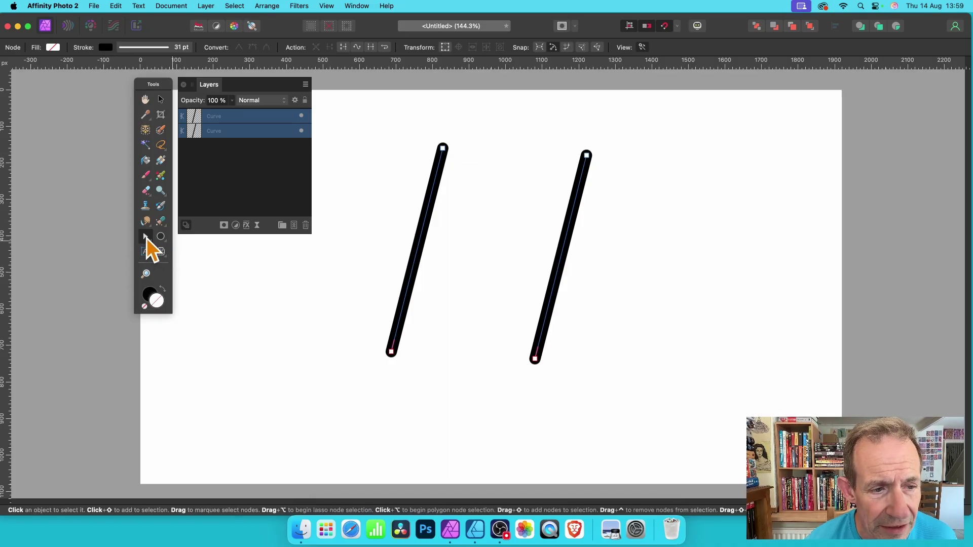
drag(393, 124, 640, 175)
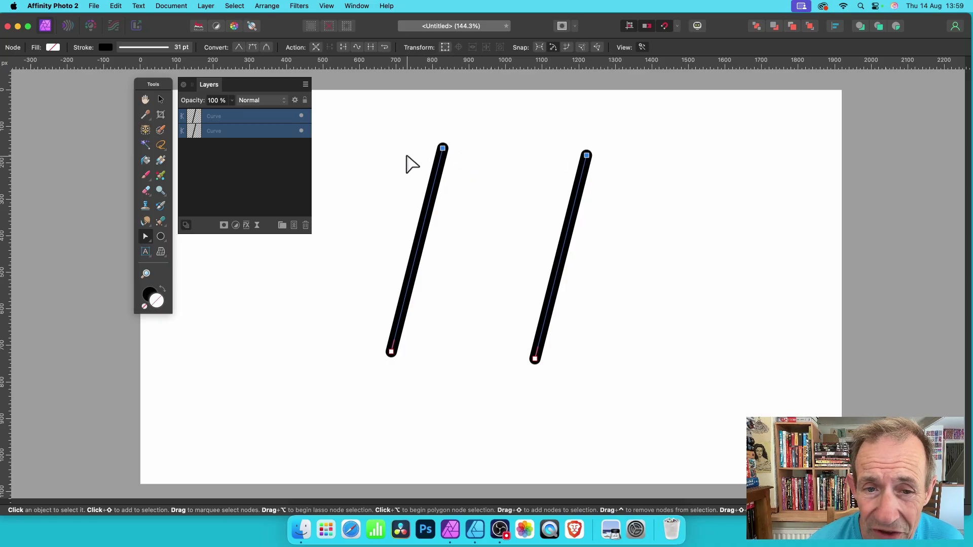
click(371, 47)
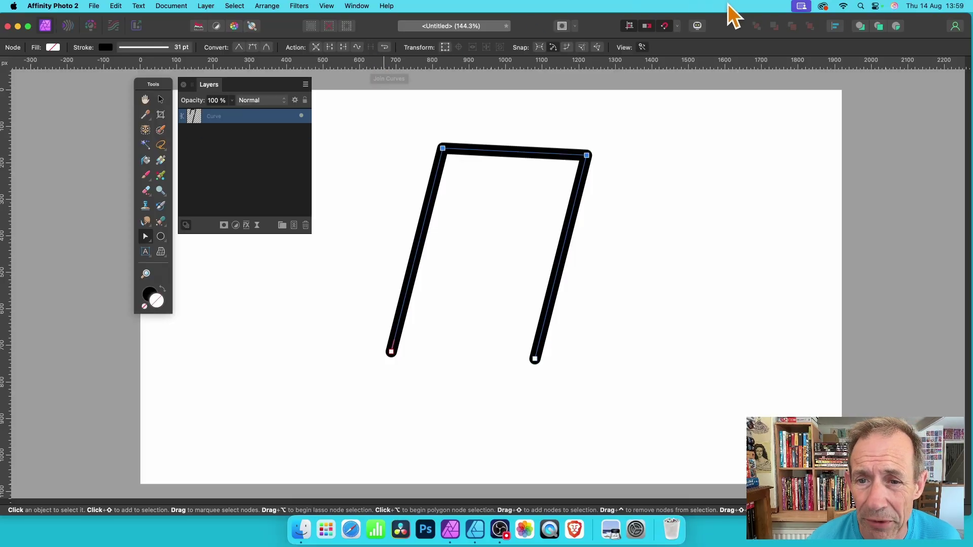
Join the bottom ends to close the shape, then undo back to an open outline
drag(370, 319, 628, 400)
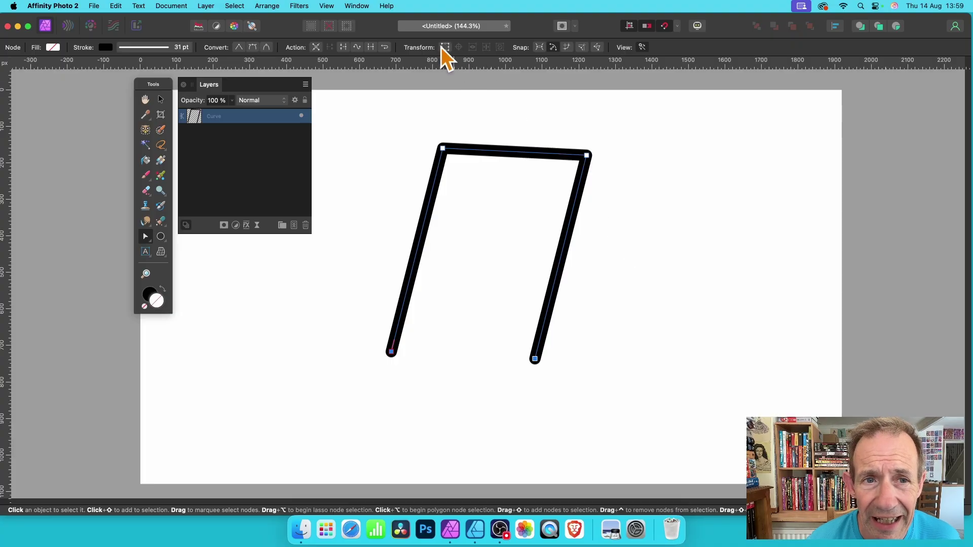
click(372, 48)
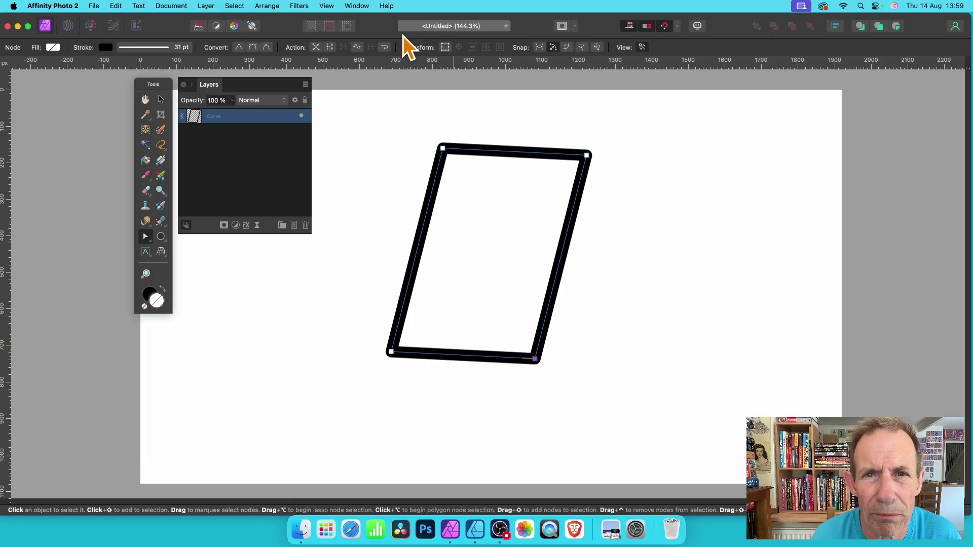
key(super+z)
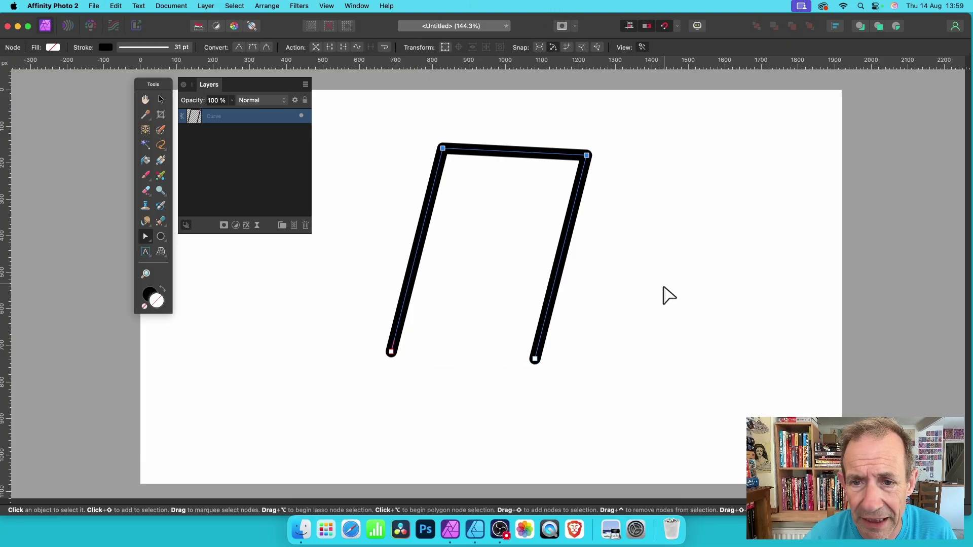
click(619, 142)
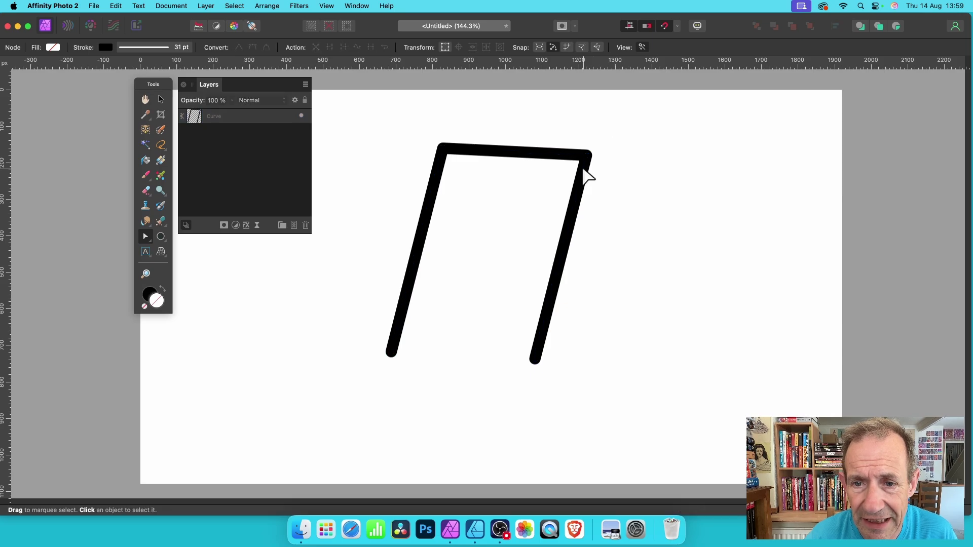
click(499, 153)
key(super+z)
key(super+z)
key(super+z)
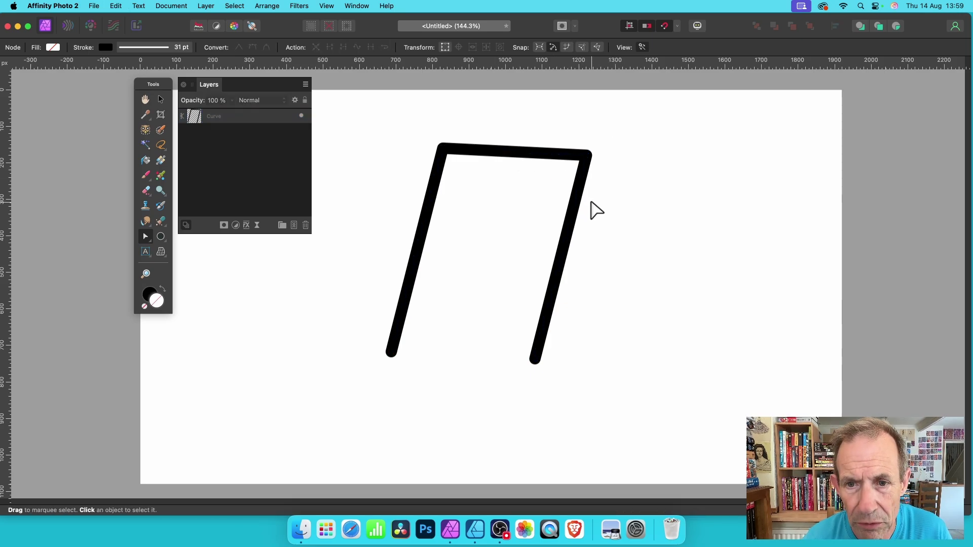
key(super+z)
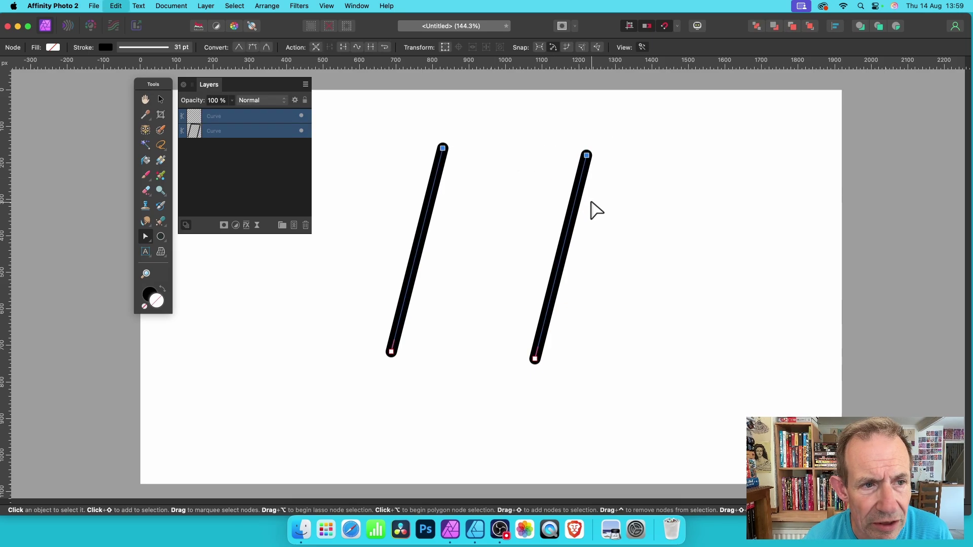
click(587, 168)
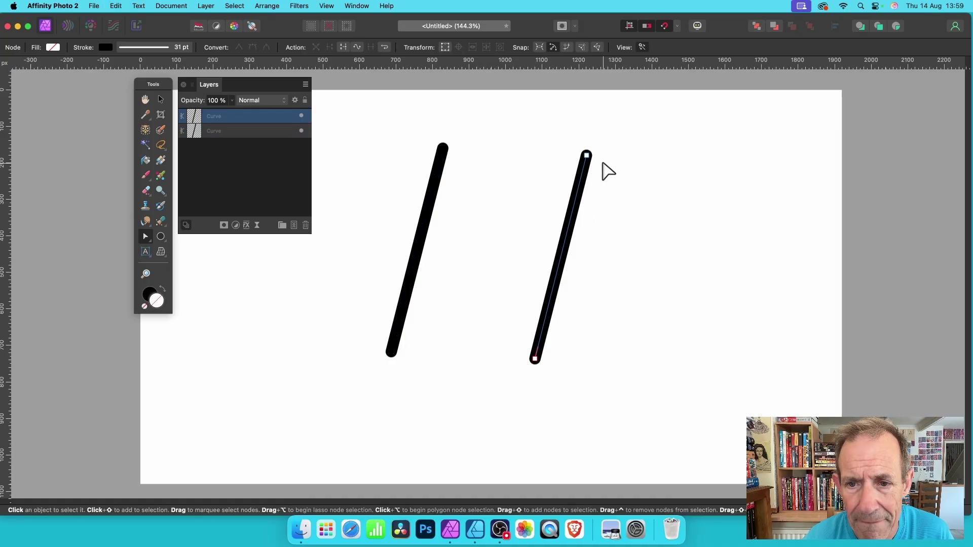
click(441, 178)
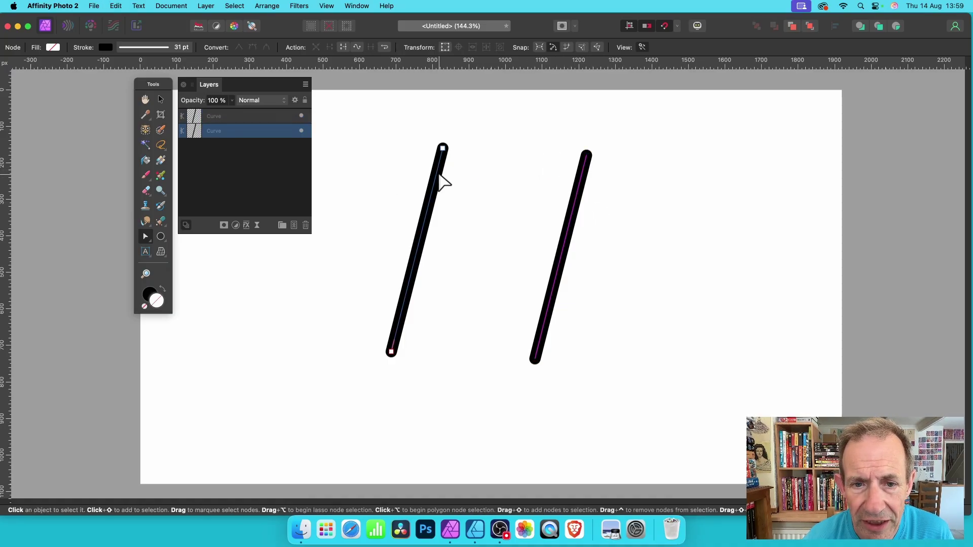
shift+click(582, 183)
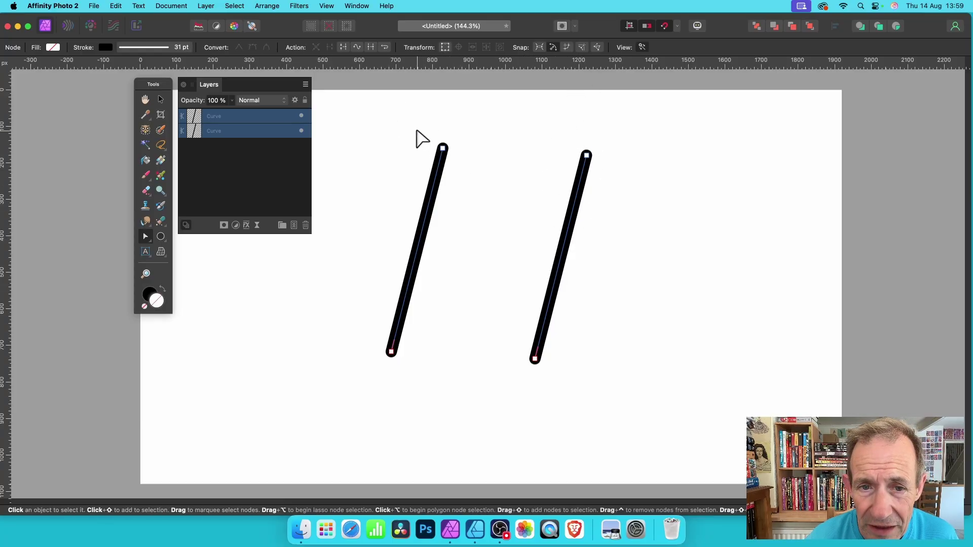
drag(420, 132, 485, 176)
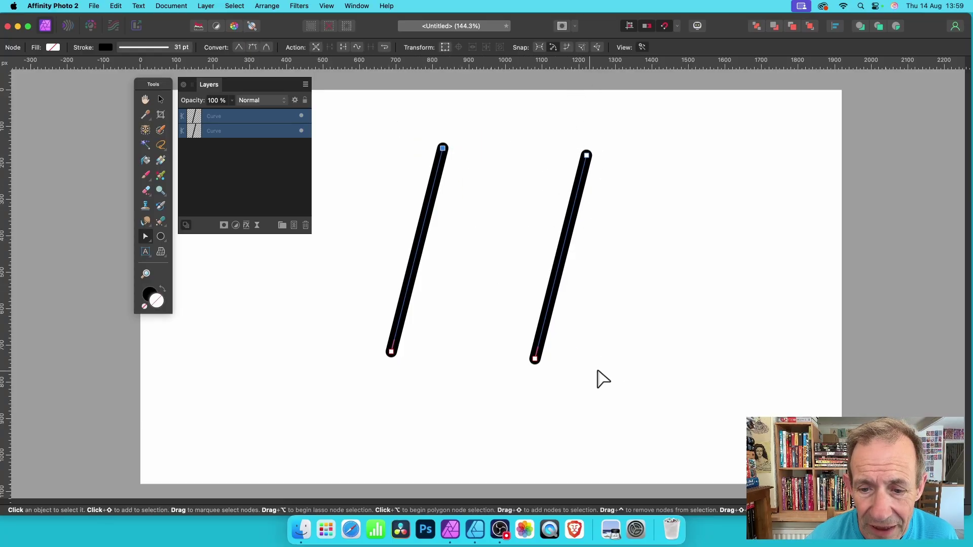
drag(522, 343, 581, 399)
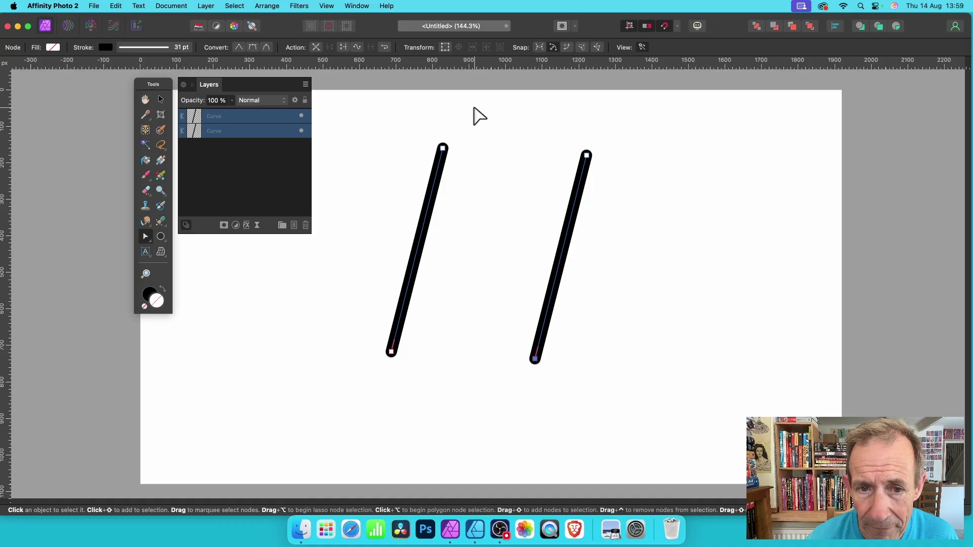
drag(432, 123, 477, 183)
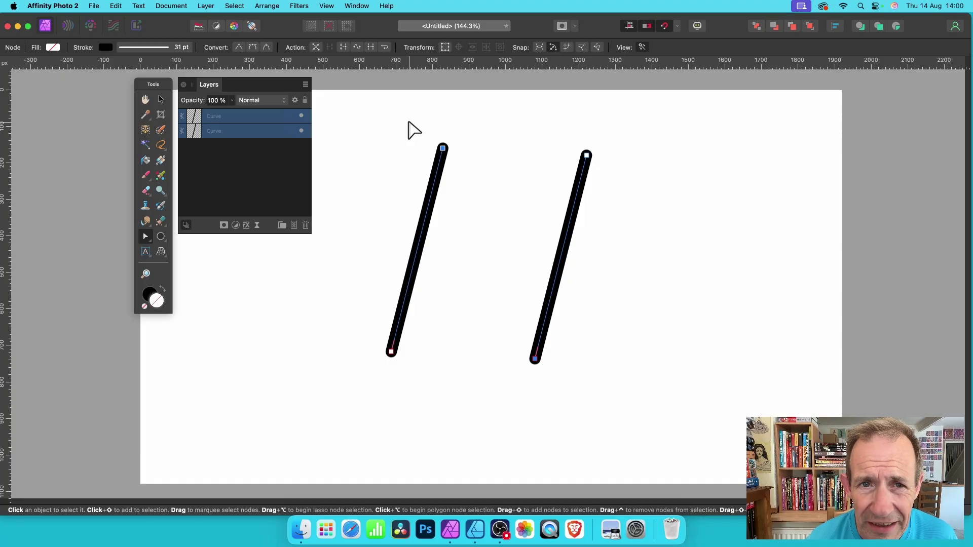
click(371, 47)
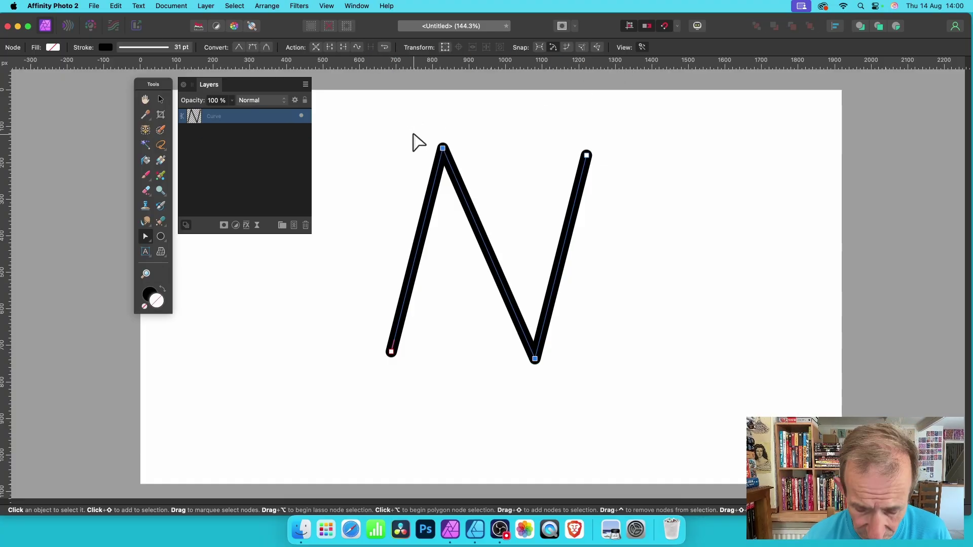
key(super+z)
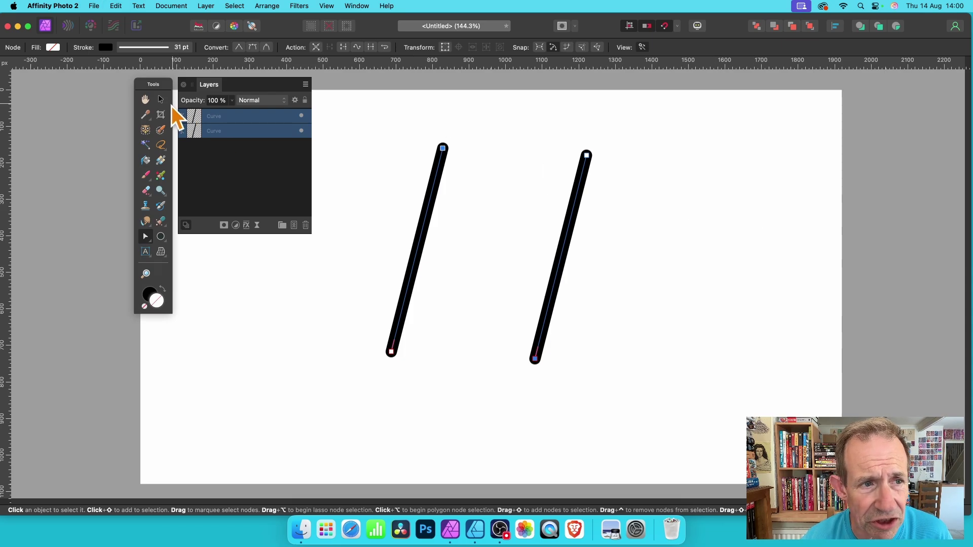
Delete the right-hand slanted line with the Move Tool
click(161, 99)
click(576, 184)
drag(576, 184, 479, 185)
key(Delete)
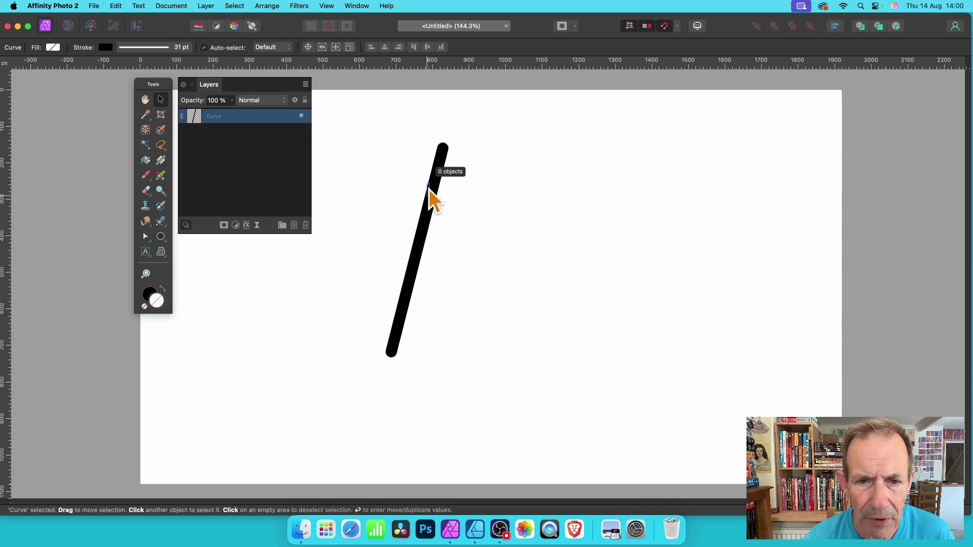
Duplicate the remaining line into 7 copies offset 70 px horizontally
click(429, 198)
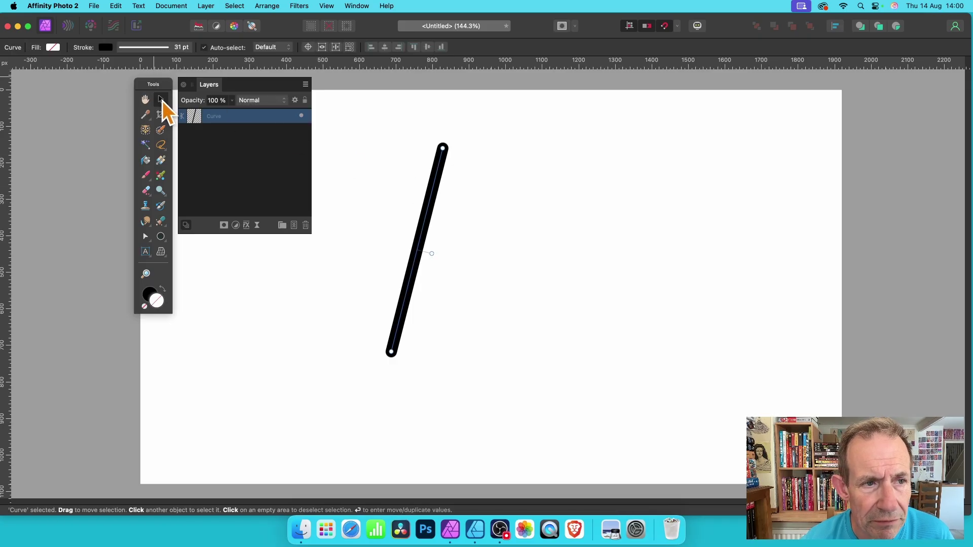
key(Return)
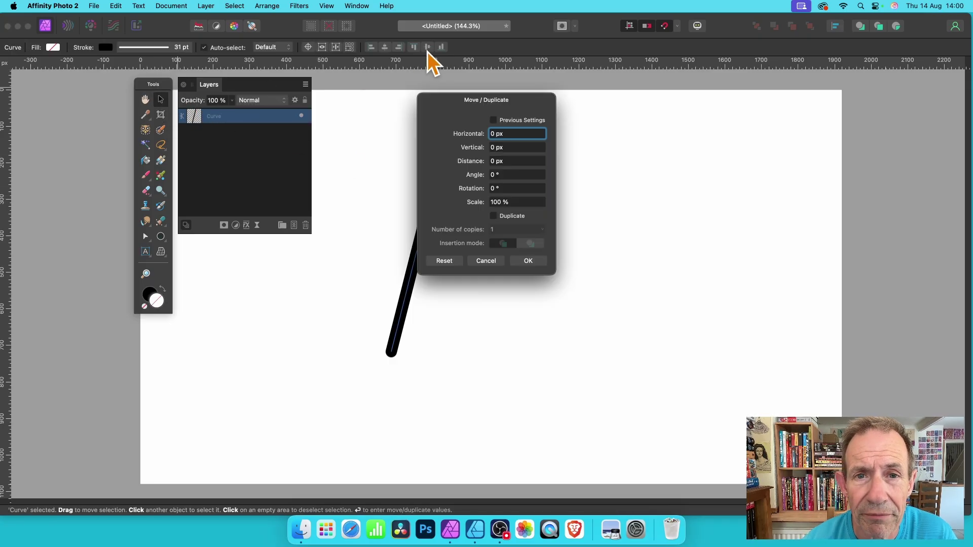
drag(464, 102, 577, 118)
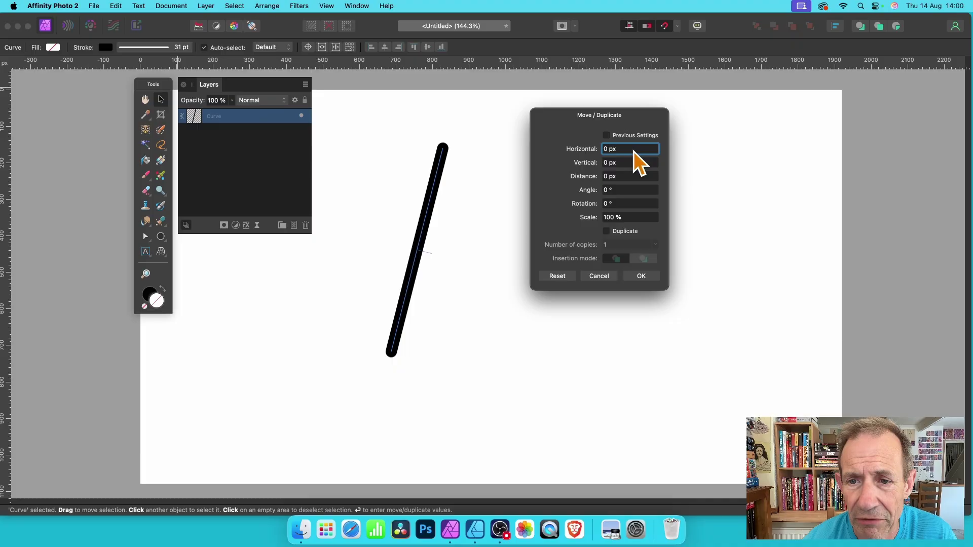
click(606, 232)
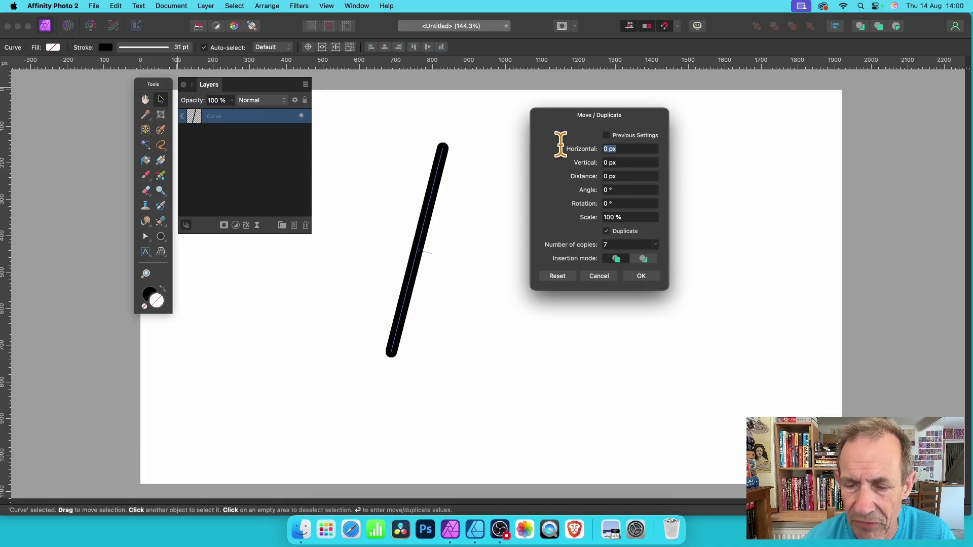
text(20)
key(Tab)
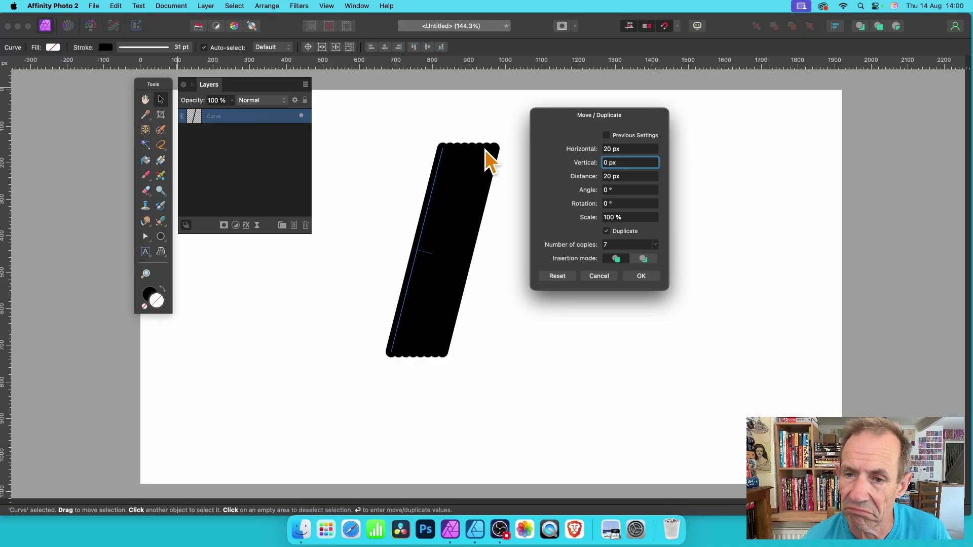
click(623, 151)
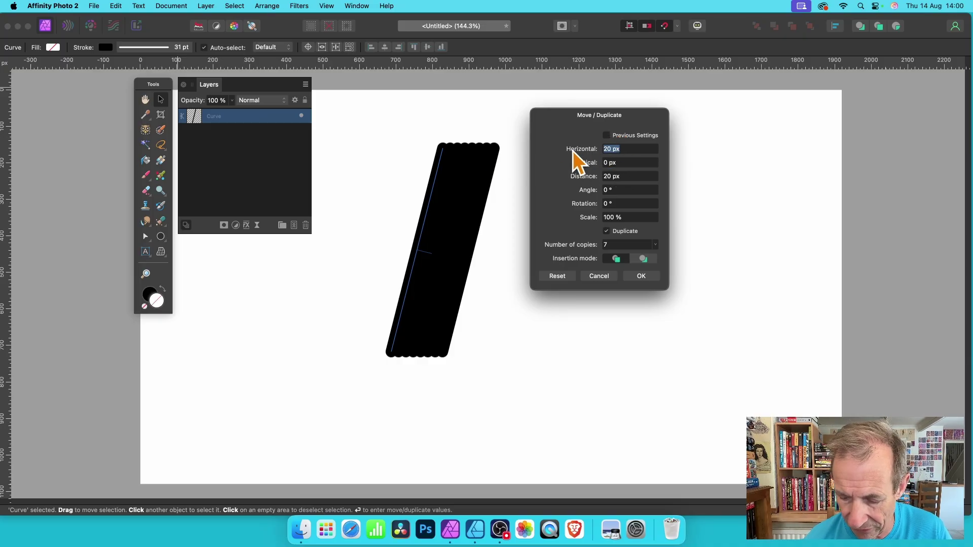
text(70)
key(Tab)
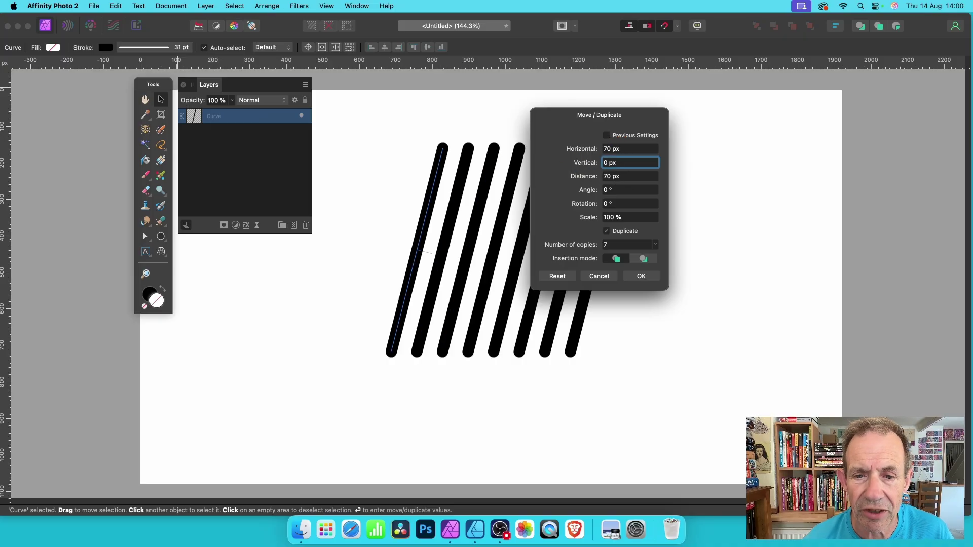
click(642, 278)
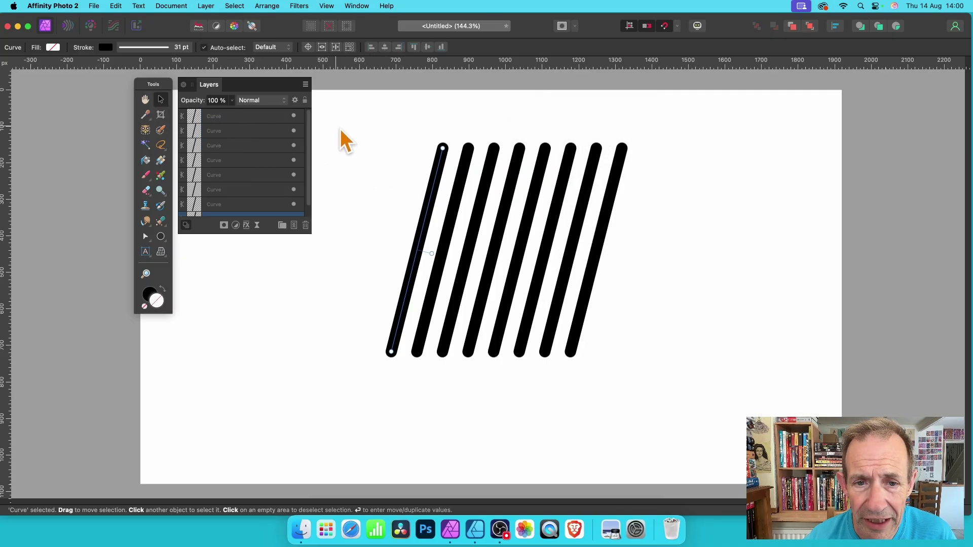
With the Node Tool, select all eight slanted lines
drag(147, 238, 198, 253)
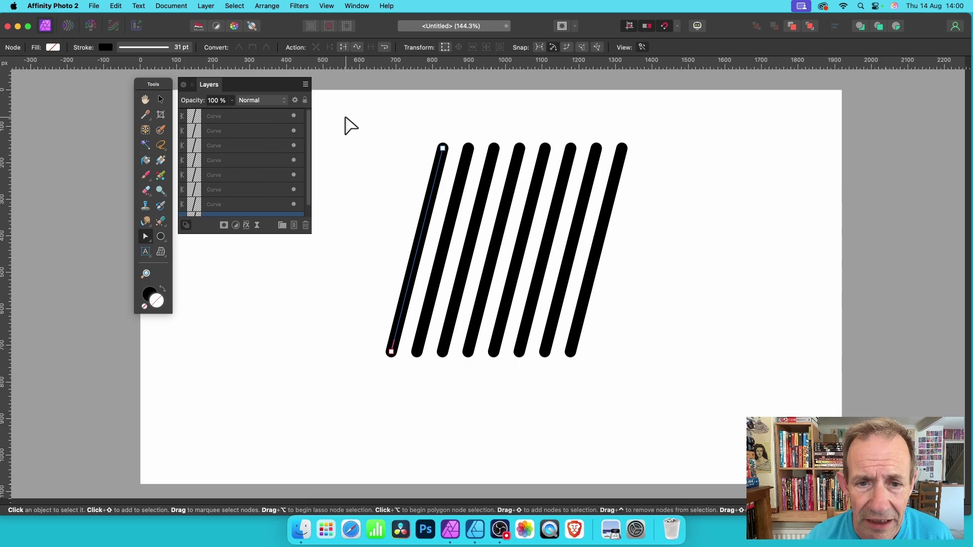
shift+click(461, 198)
shift+click(482, 202)
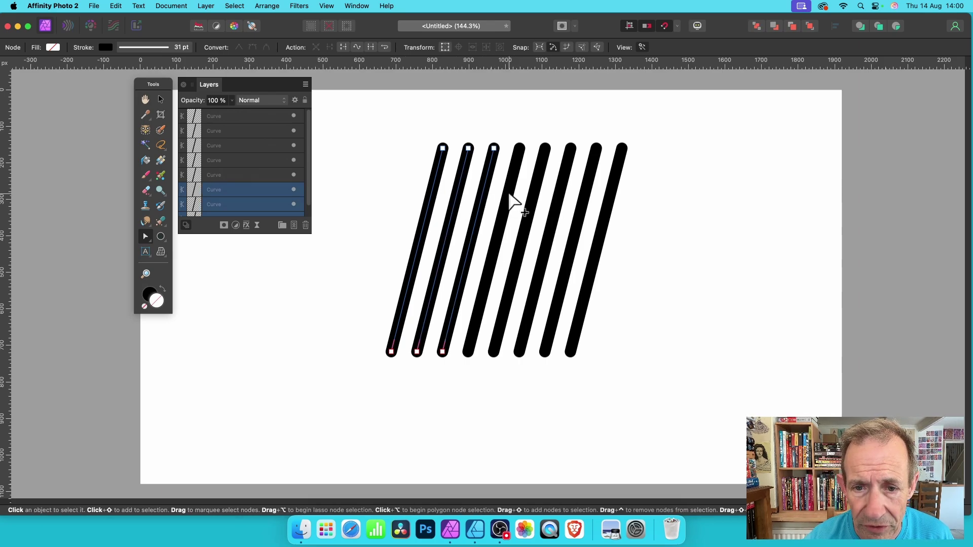
shift+click(511, 201)
shift+click(530, 201)
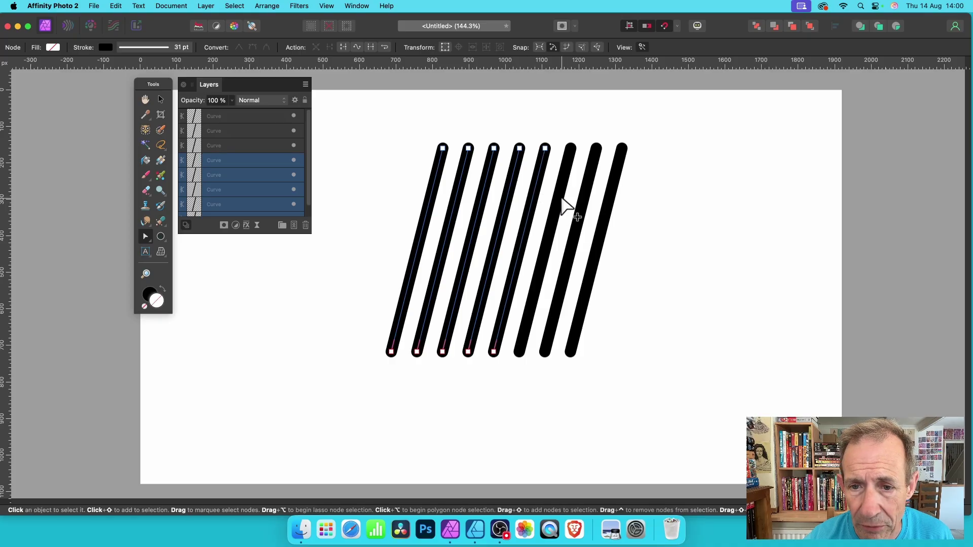
shift+click(563, 201)
shift+click(587, 205)
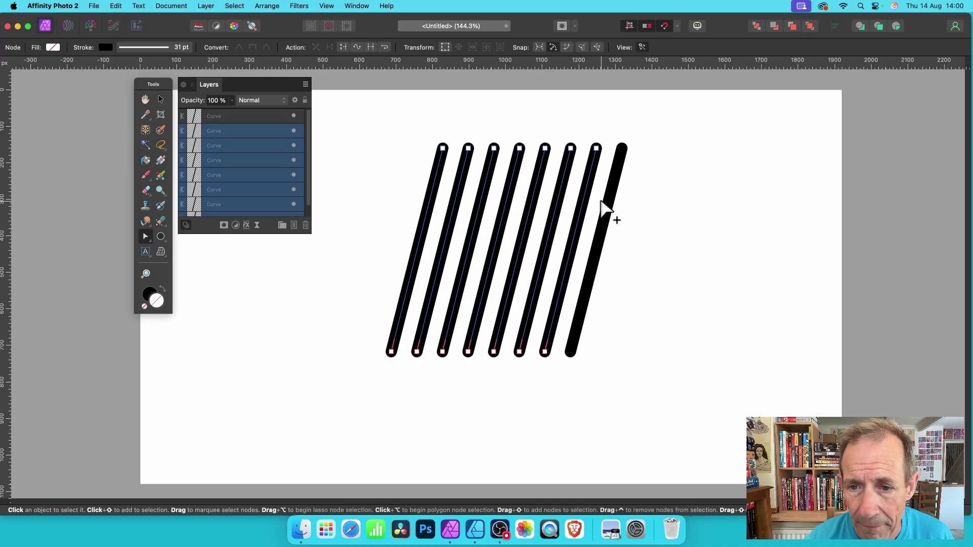
shift+click(614, 211)
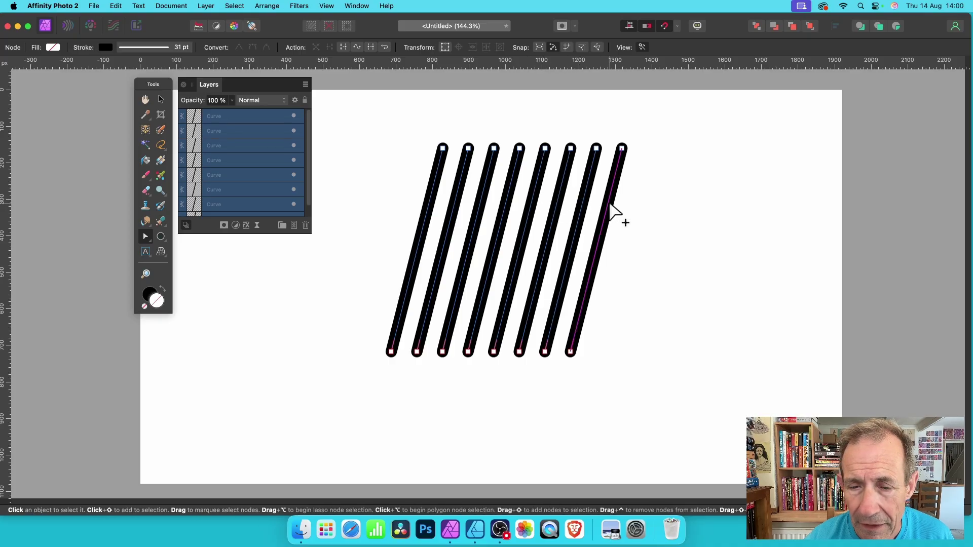
Select alternating top and bottom end nodes and join them with Join Curves
click(442, 148)
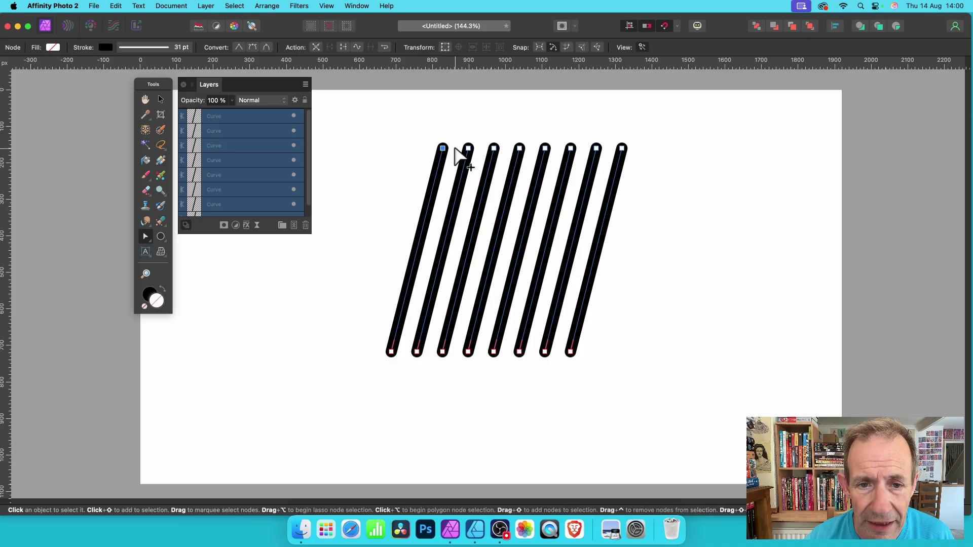
shift+click(417, 353)
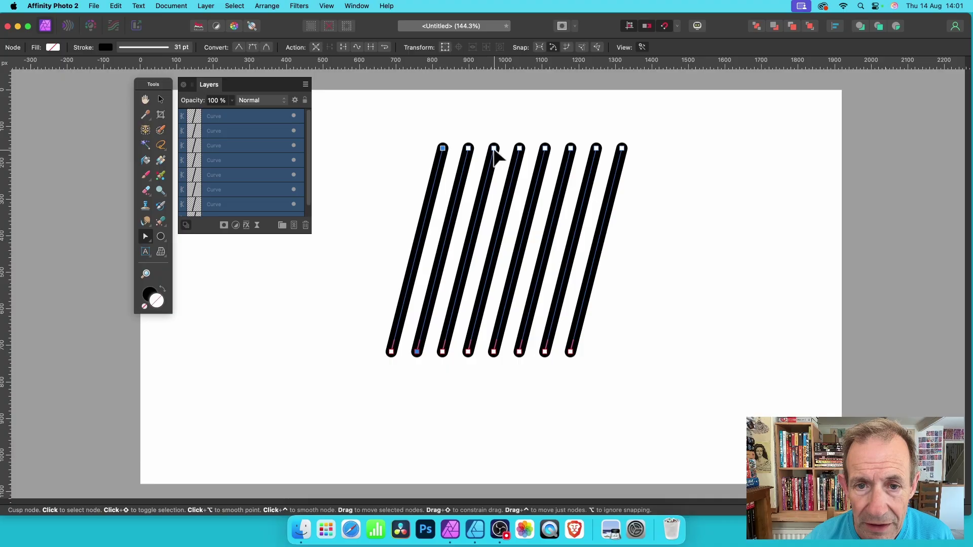
shift+click(468, 352)
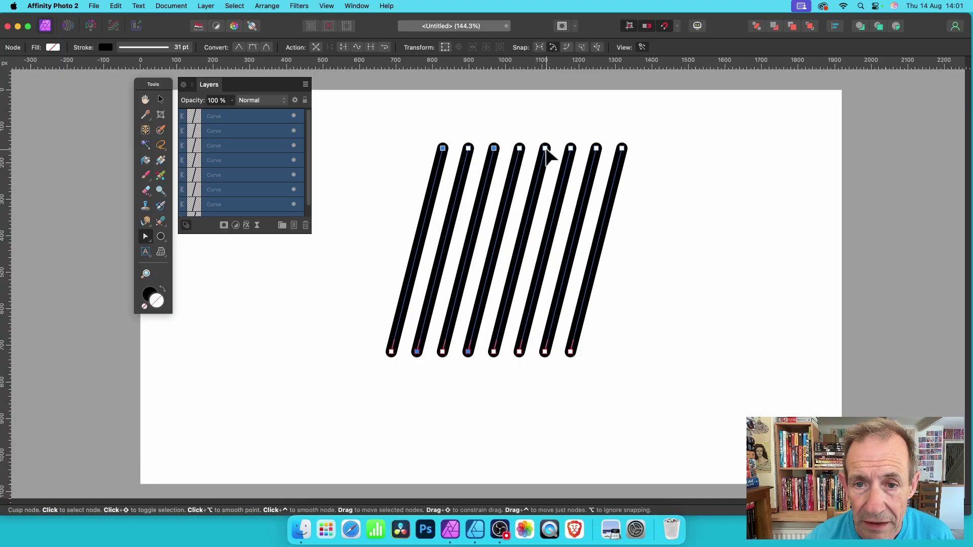
shift+click(545, 148)
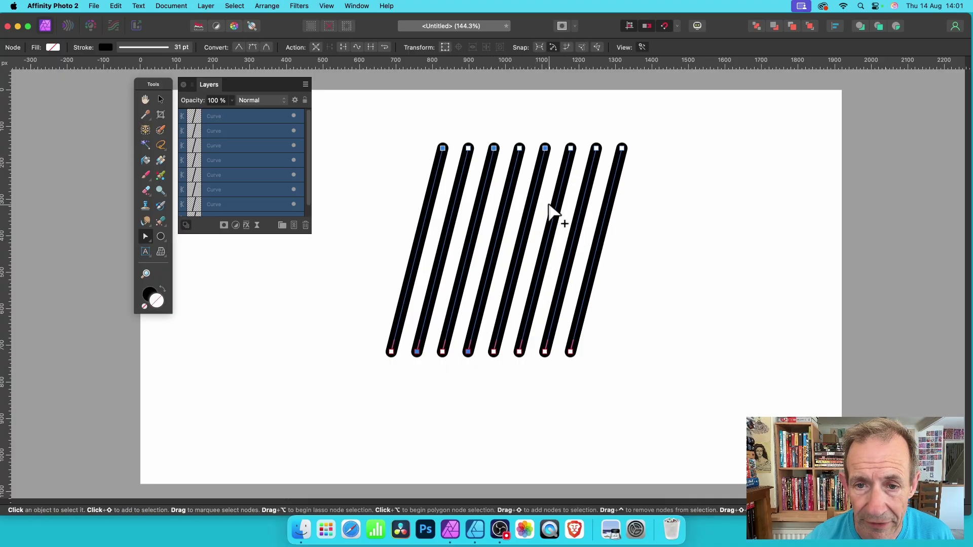
shift+click(520, 352)
shift+click(596, 148)
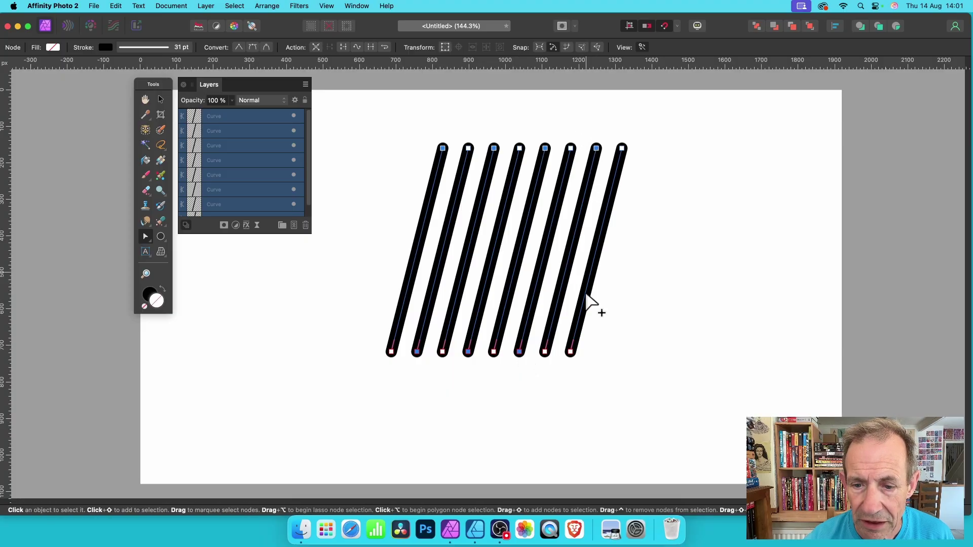
shift+click(571, 351)
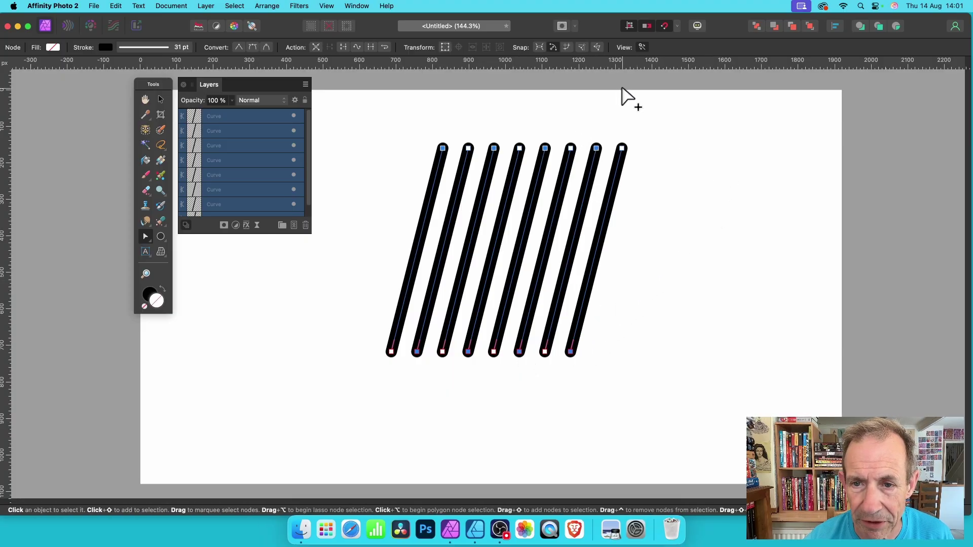
click(371, 47)
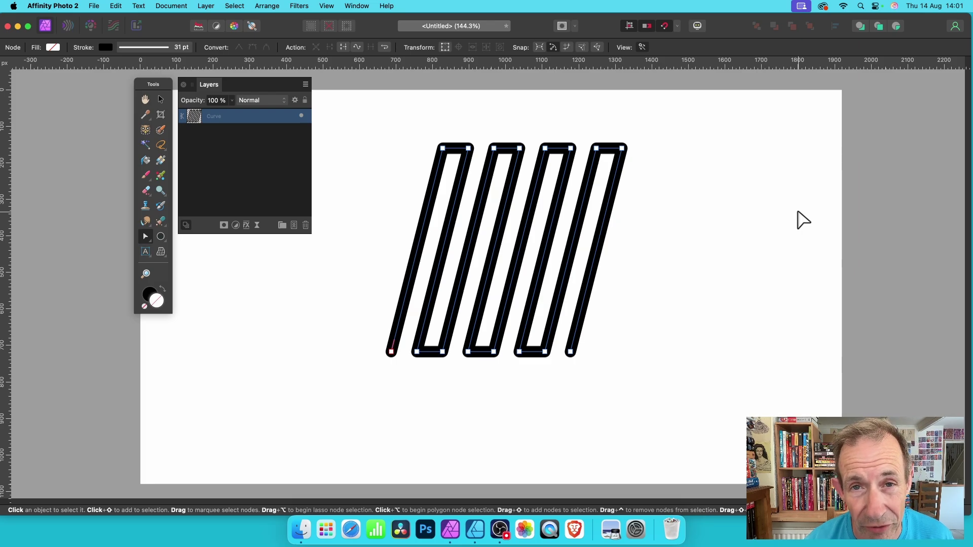
Undo the zigzag join, then join the first line's top node to the second line's bottom node
key(super+z)
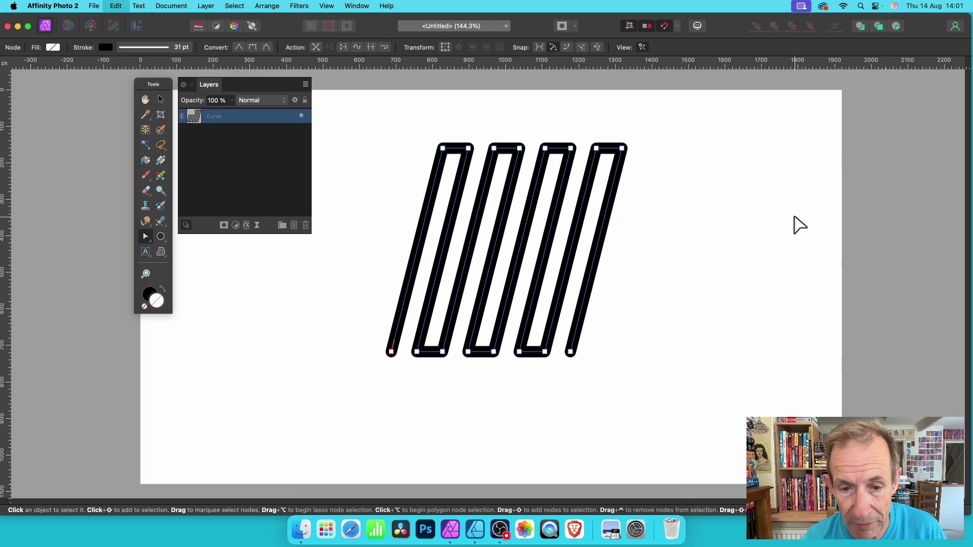
click(442, 157)
click(392, 352)
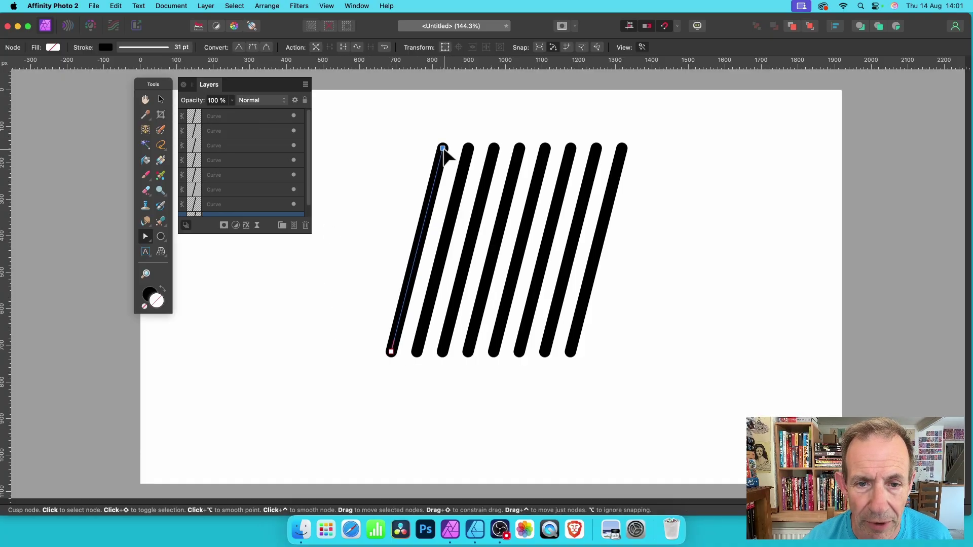
click(429, 311)
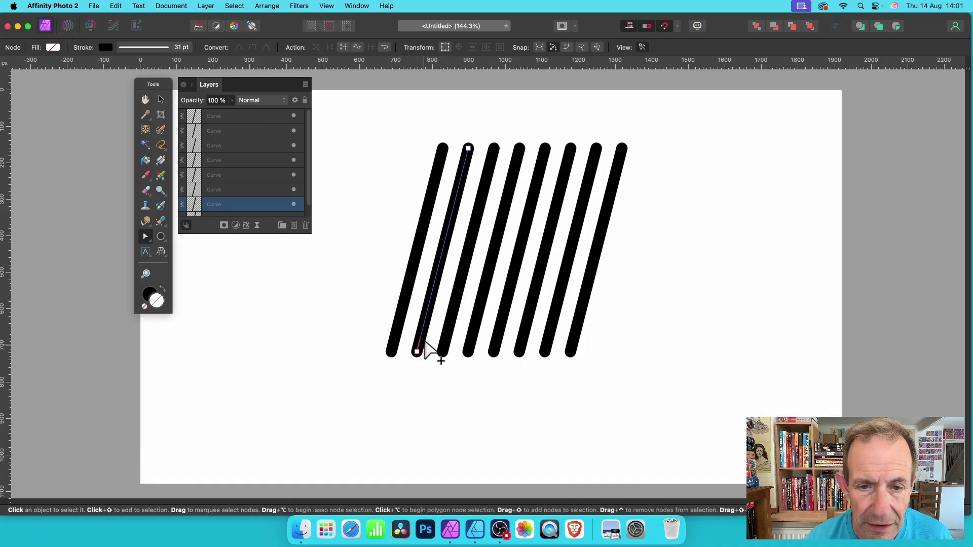
shift+click(435, 185)
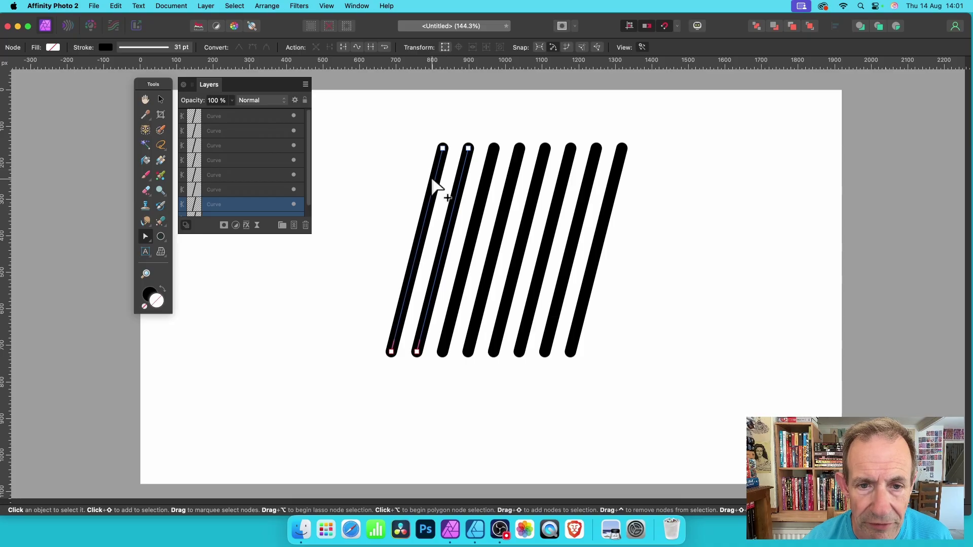
click(443, 148)
shift+click(418, 352)
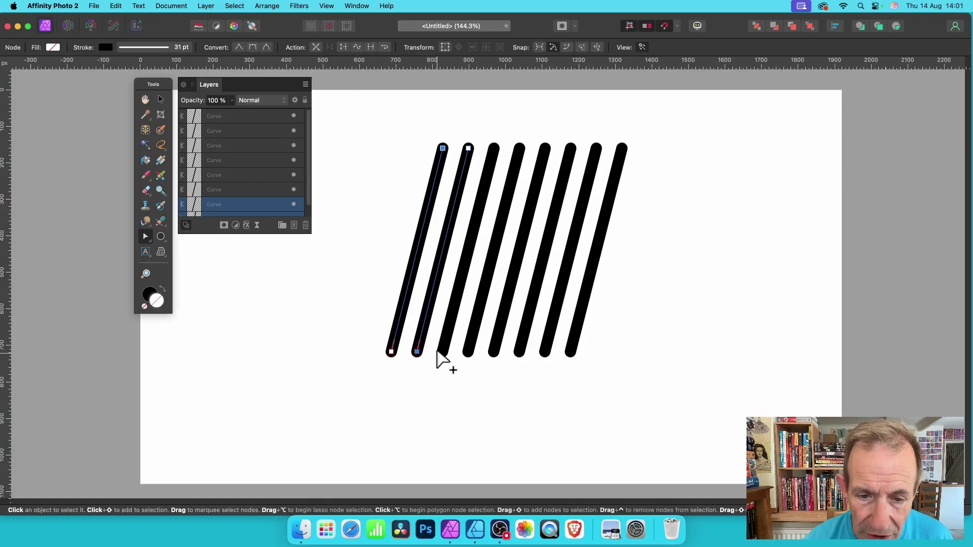
click(371, 48)
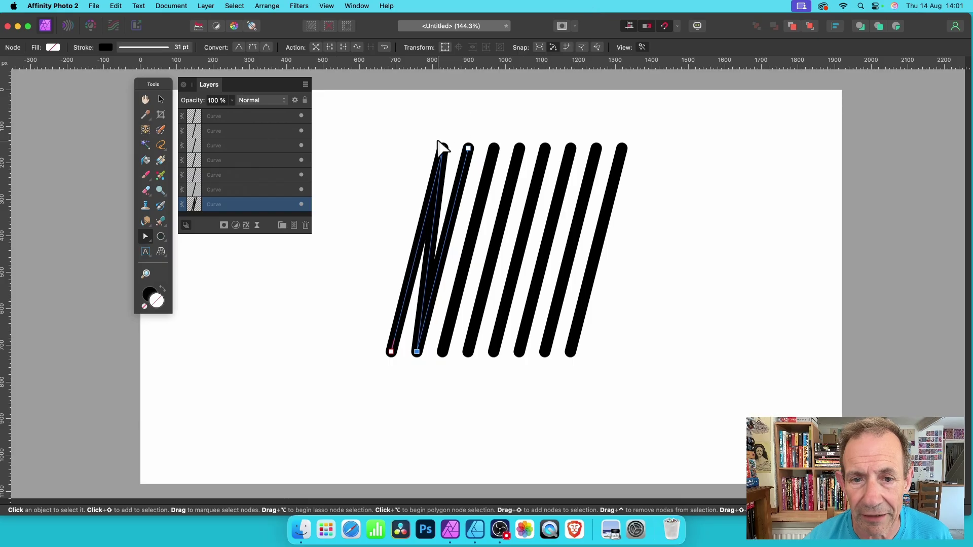
Join the second line's top node to the third line's bottom, then marquee-select all curves
click(469, 148)
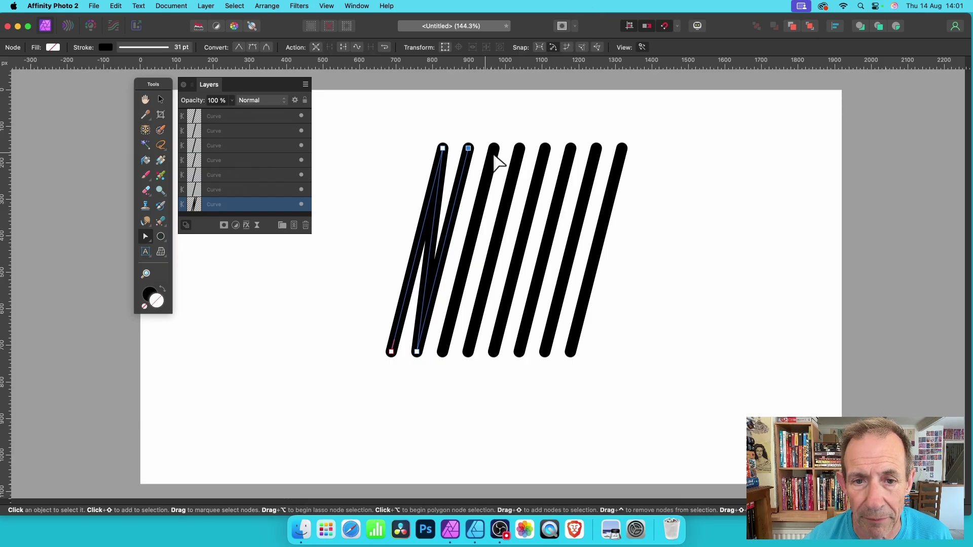
shift+click(487, 188)
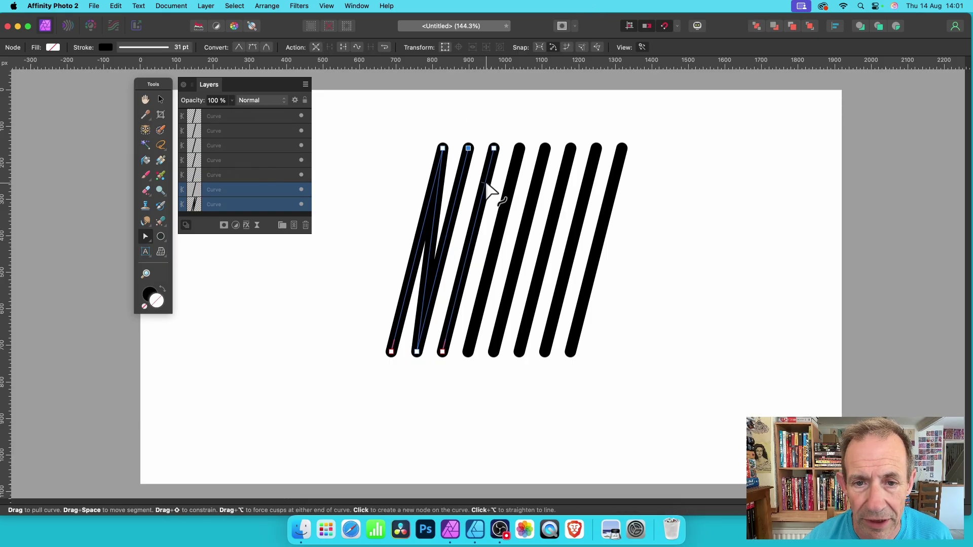
shift+click(443, 351)
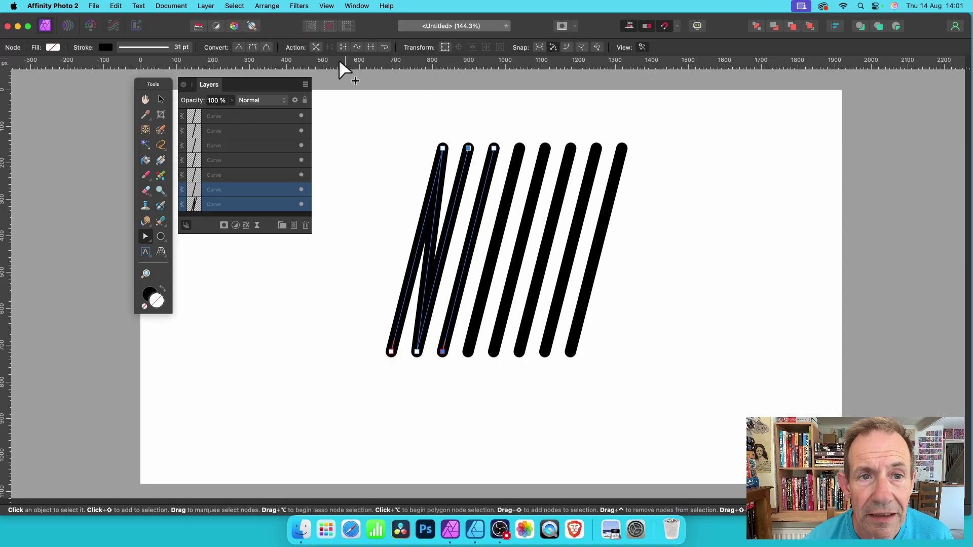
click(376, 48)
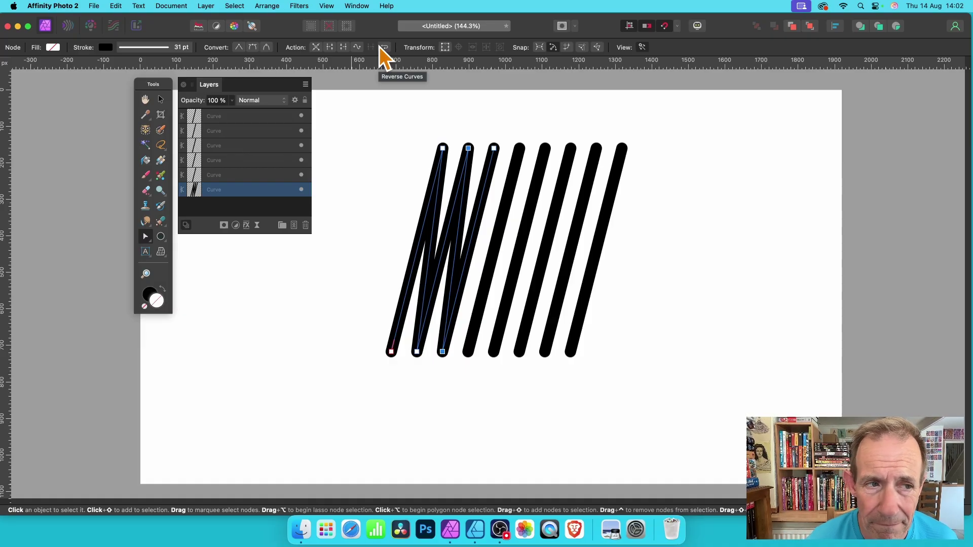
click(161, 98)
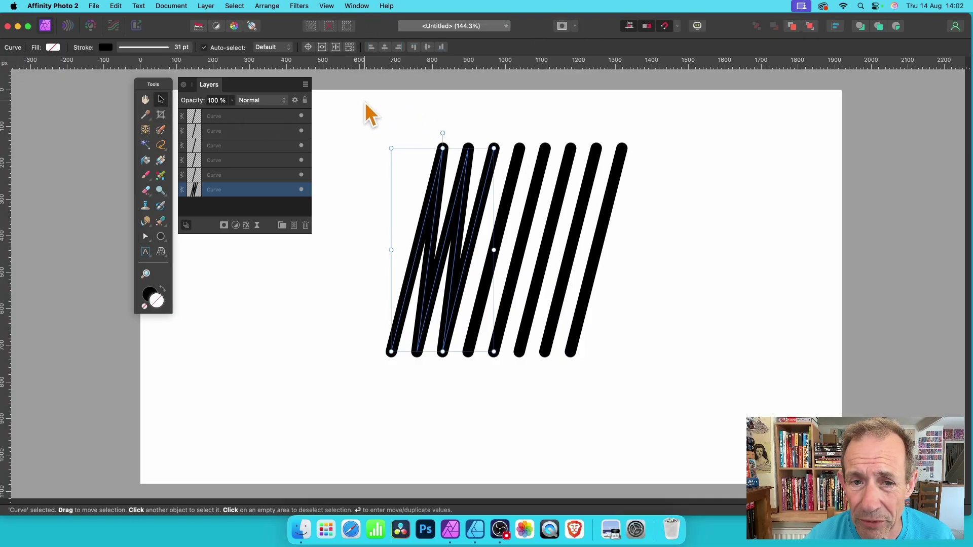
drag(357, 104, 736, 404)
Delete all the curves and draw a new arch-shaped curve with the Pen Tool
key(Delete)
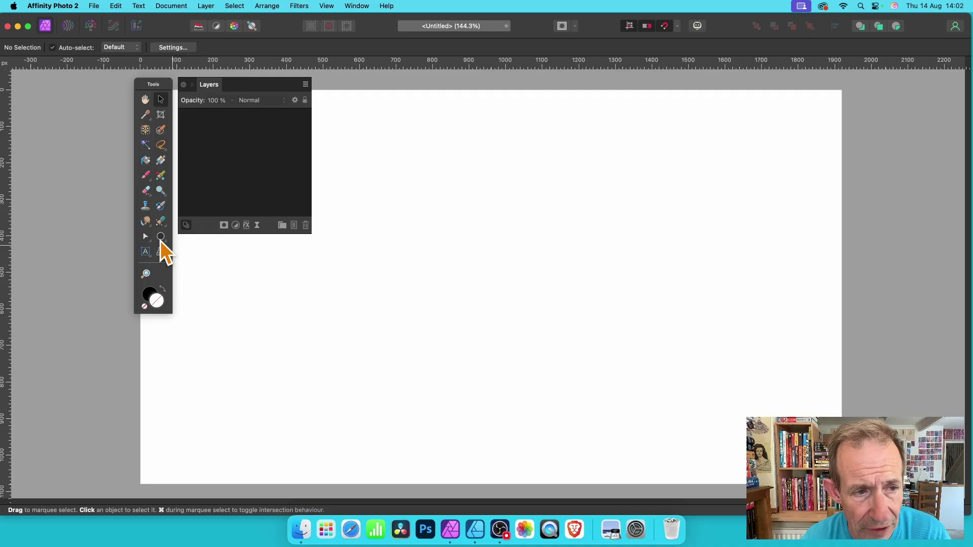
drag(145, 237, 205, 238)
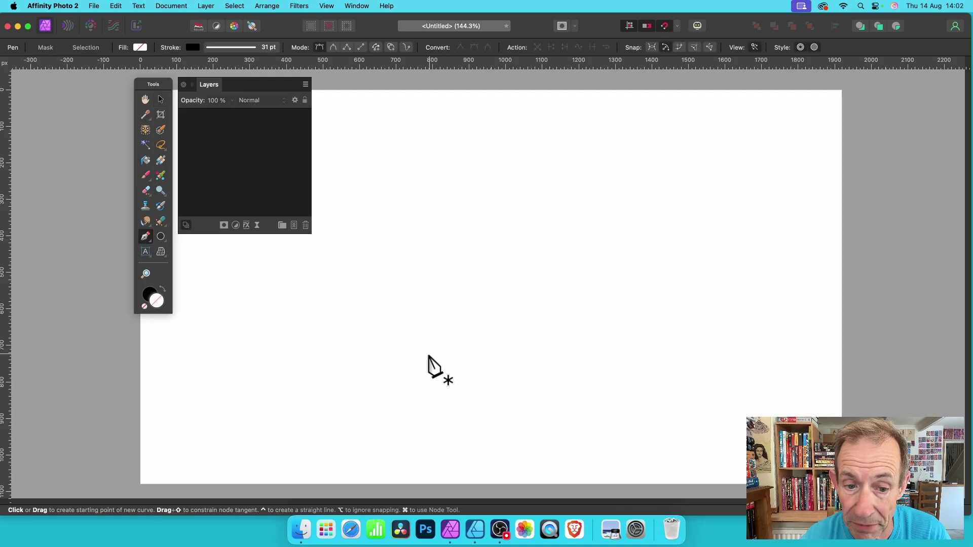
click(417, 308)
drag(556, 182, 686, 299)
click(530, 358)
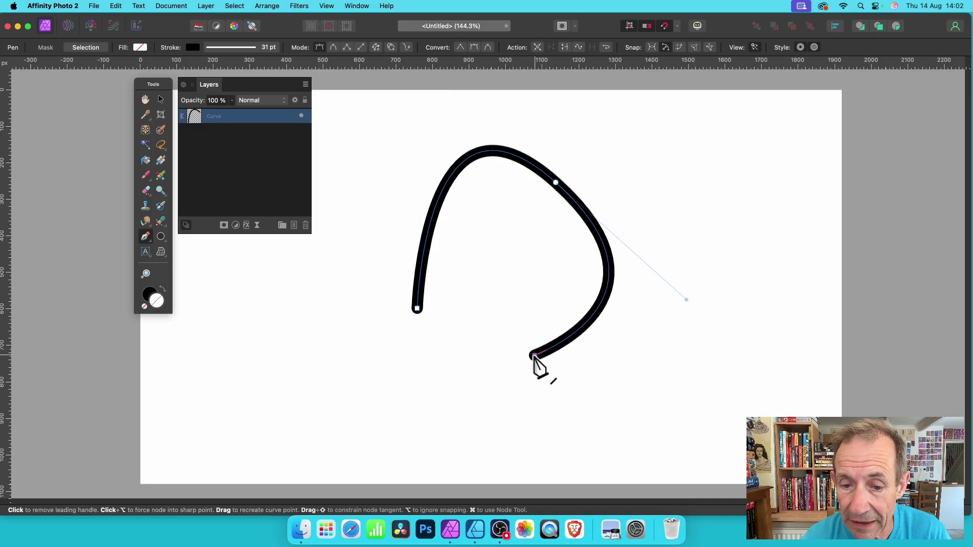
key(super+z)
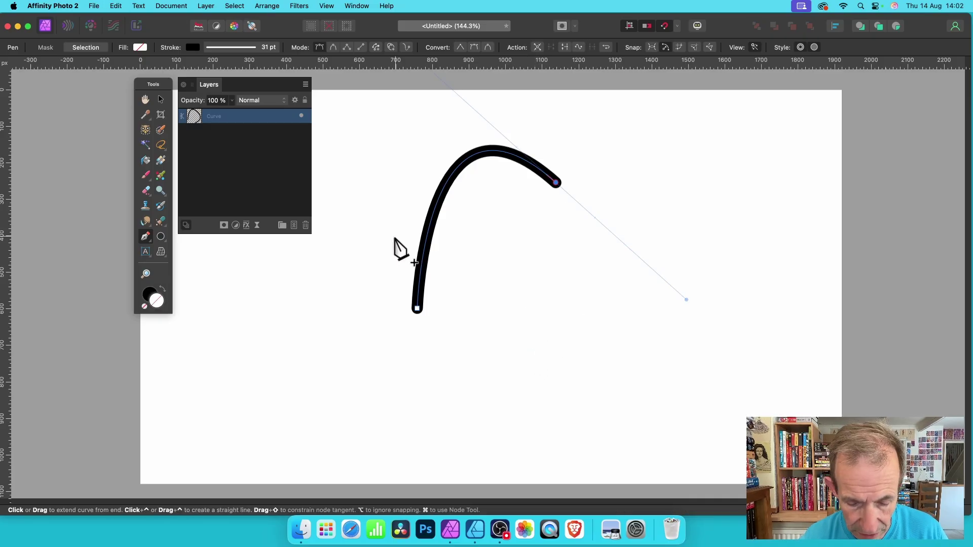
key(Escape)
Draw a U-shaped curve below the arch and move it up and to the right
click(517, 367)
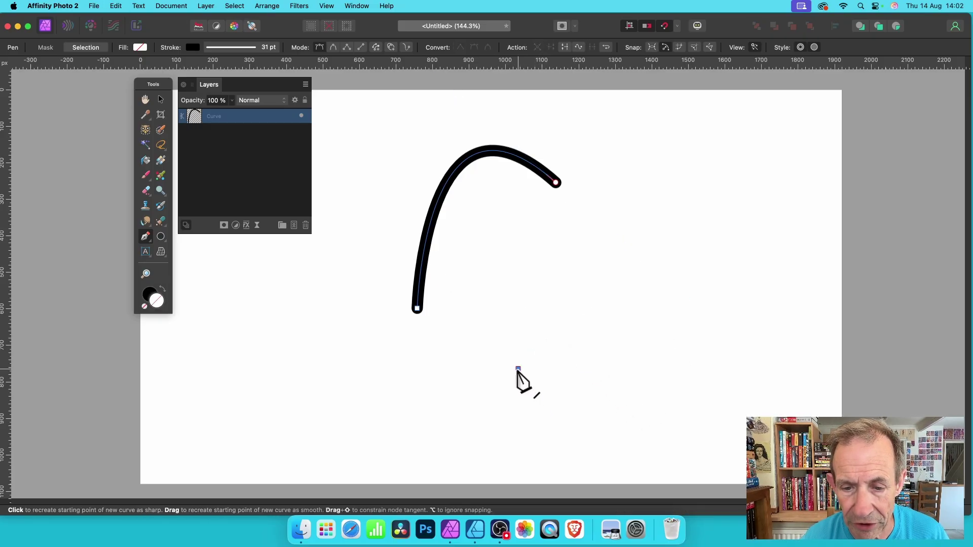
drag(669, 361, 738, 191)
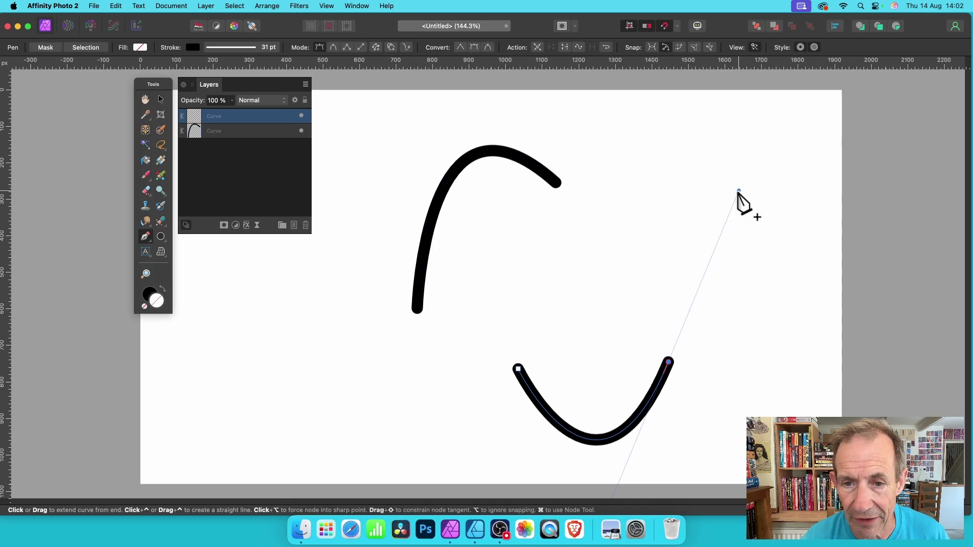
click(160, 99)
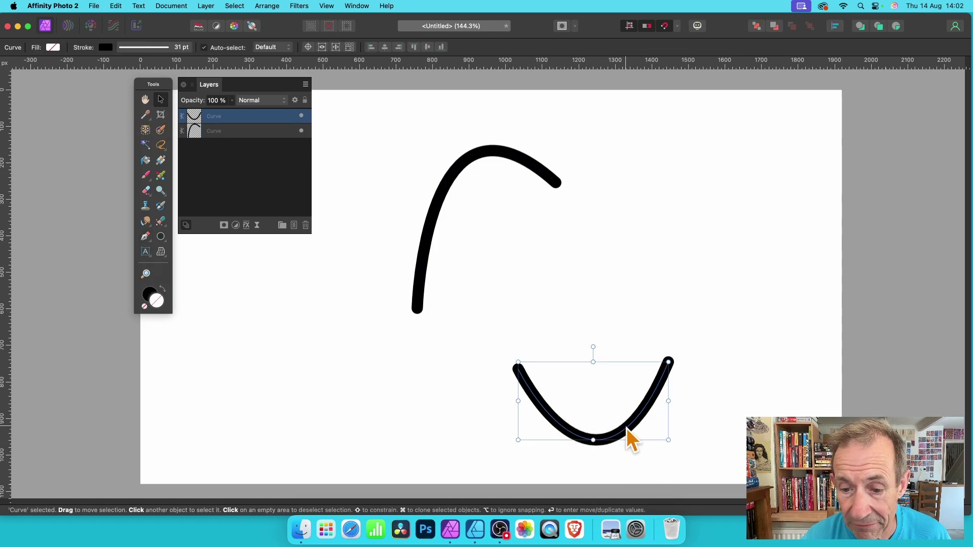
drag(627, 431, 686, 345)
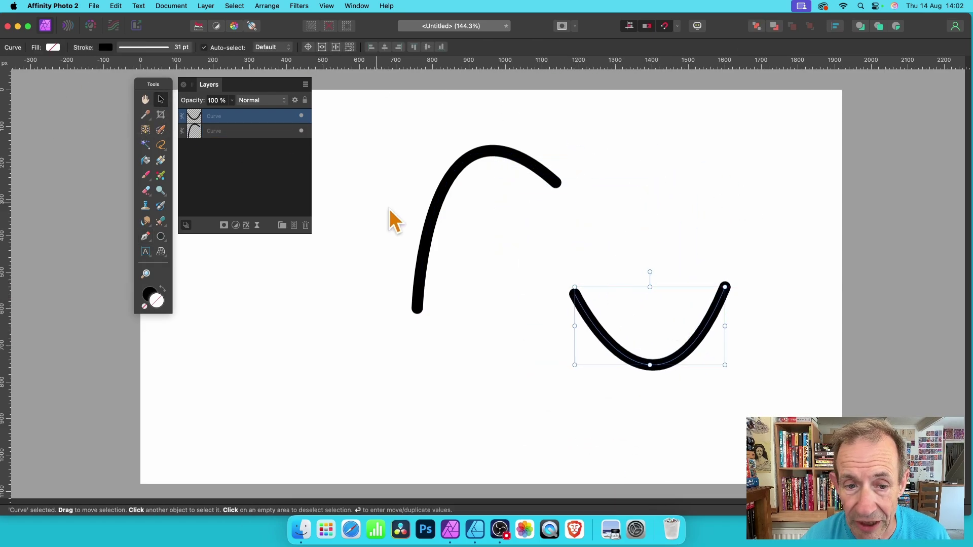
click(145, 236)
click(190, 250)
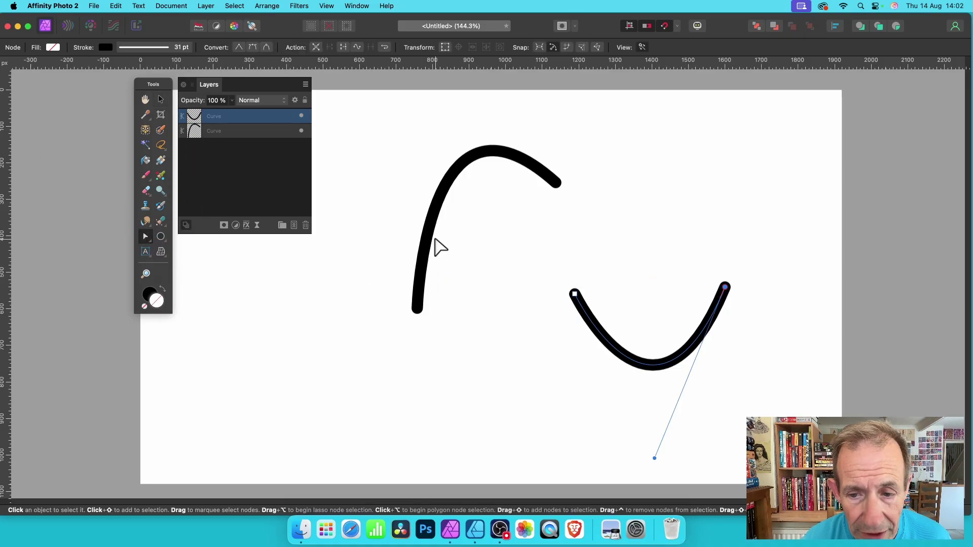
shift+click(431, 238)
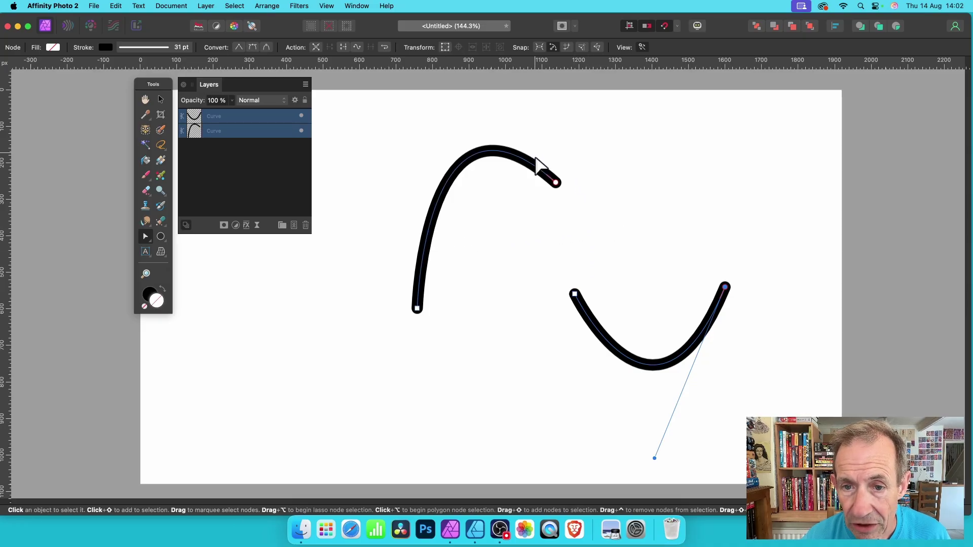
drag(535, 152, 602, 350)
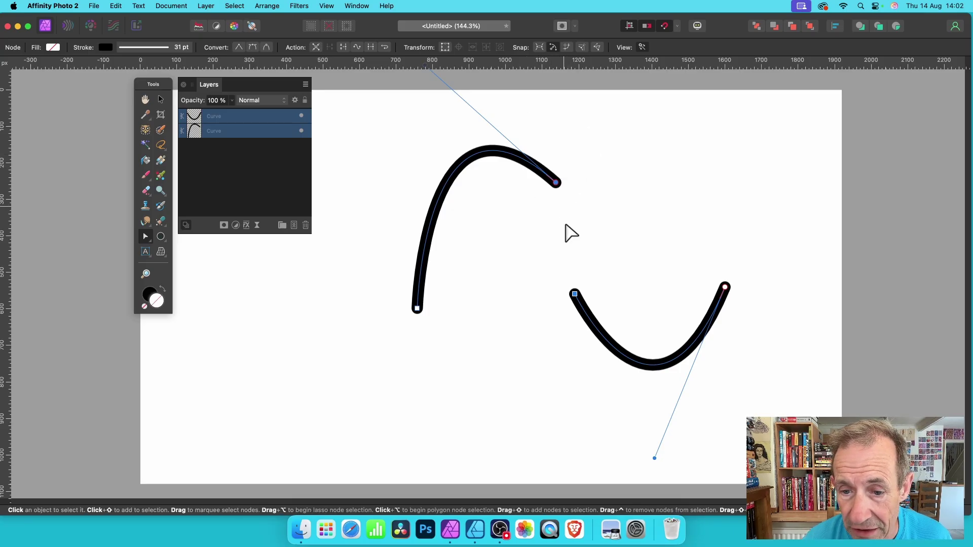
shift+click(573, 287)
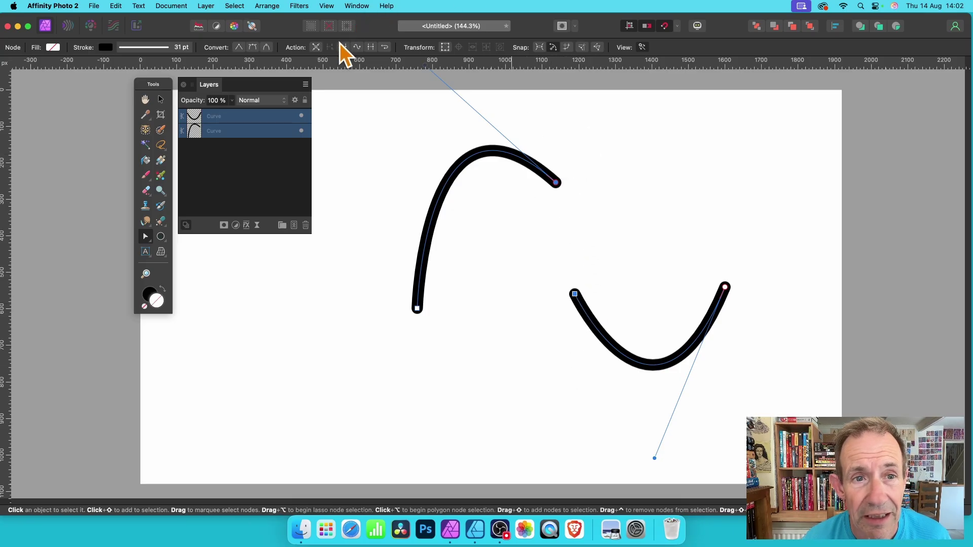
click(370, 49)
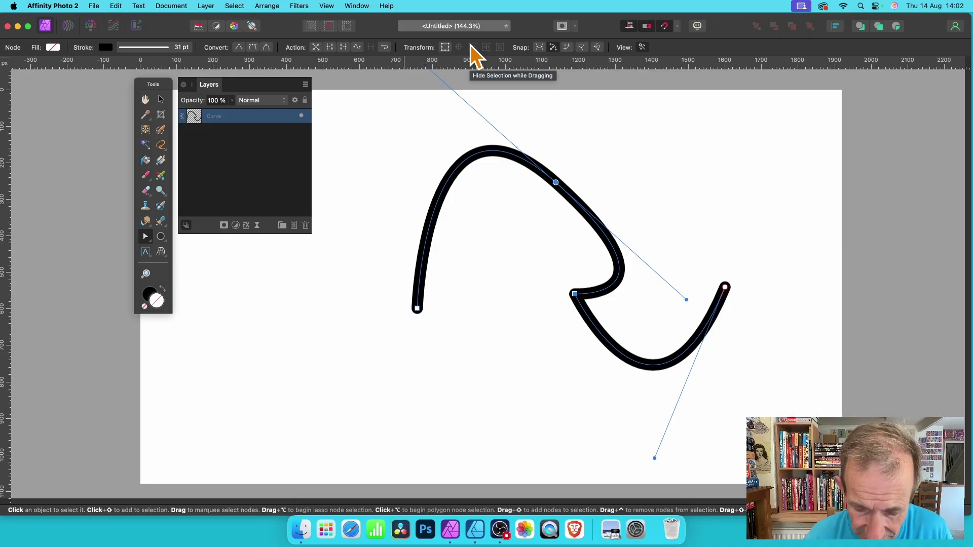
key(super+z)
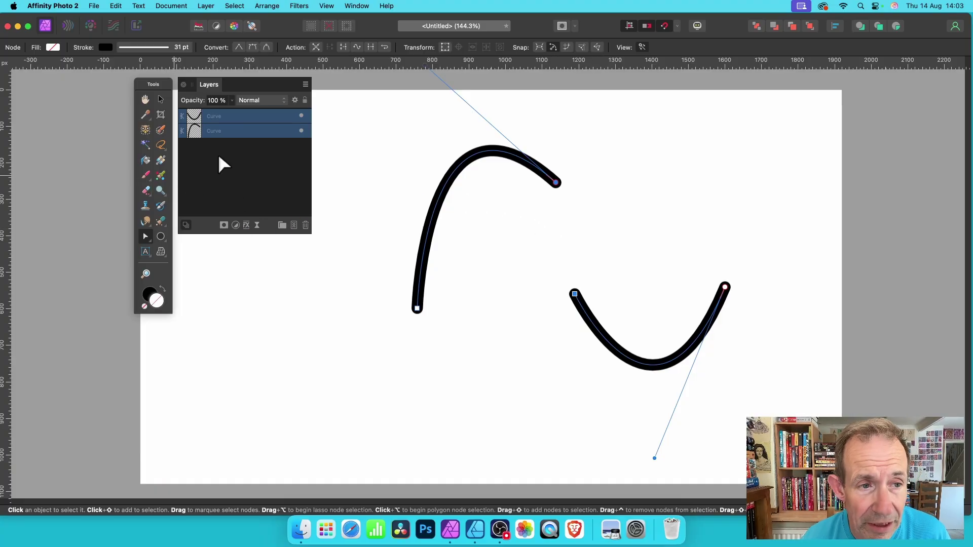
Move the arch down-left, raise the U curve slightly and tilt it about 10° counter-clockwise
click(162, 100)
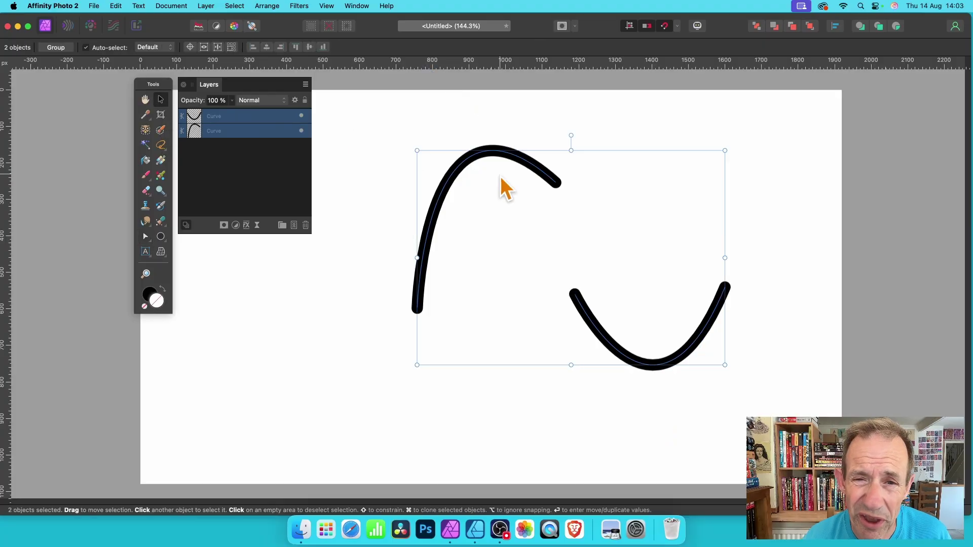
click(566, 156)
drag(539, 167, 512, 225)
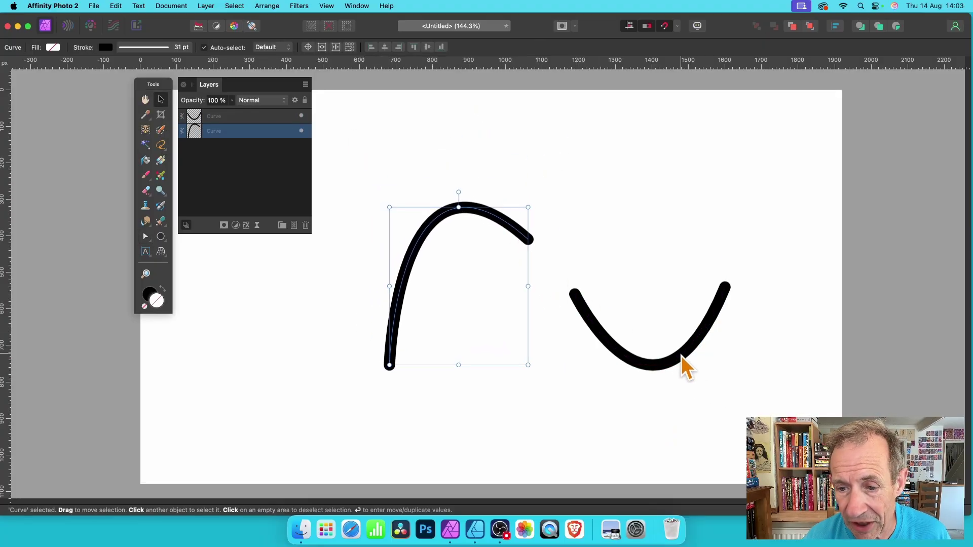
drag(681, 356, 677, 342)
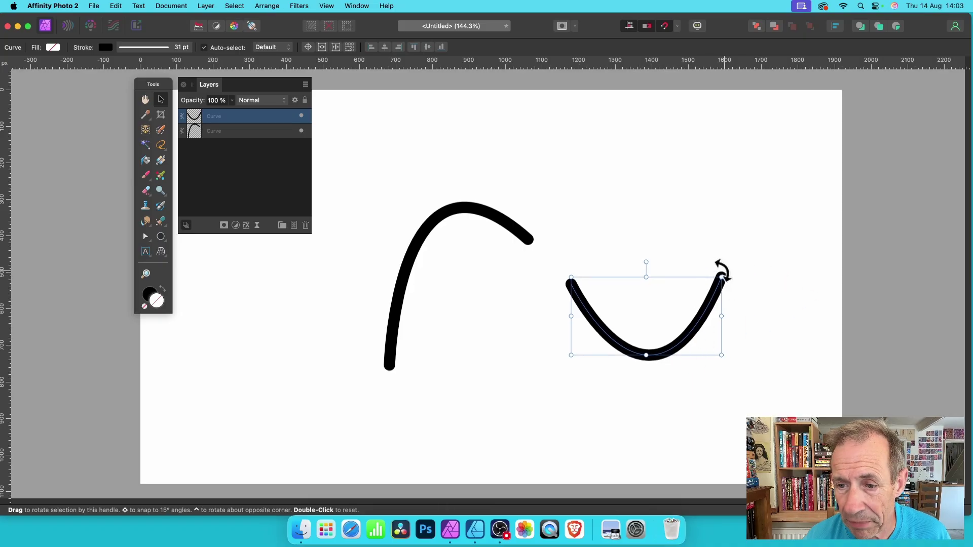
mouse_move(720, 269)
mouse_down()
mouse_move(717, 257)
mouse_move(716, 283)
mouse_move(713, 265)
mouse_up()
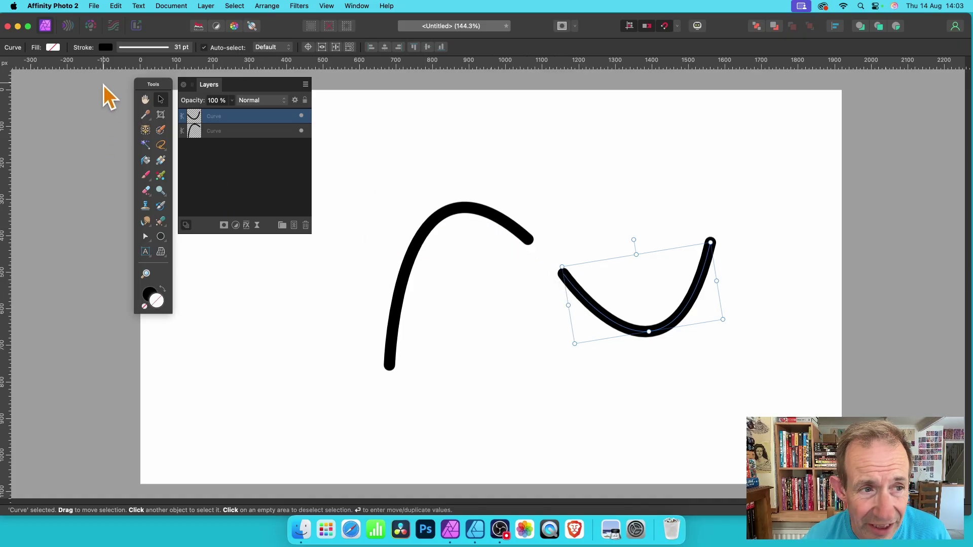
Join the arch's right end node to the U curve's left end node with Join Curves
click(144, 238)
click(184, 255)
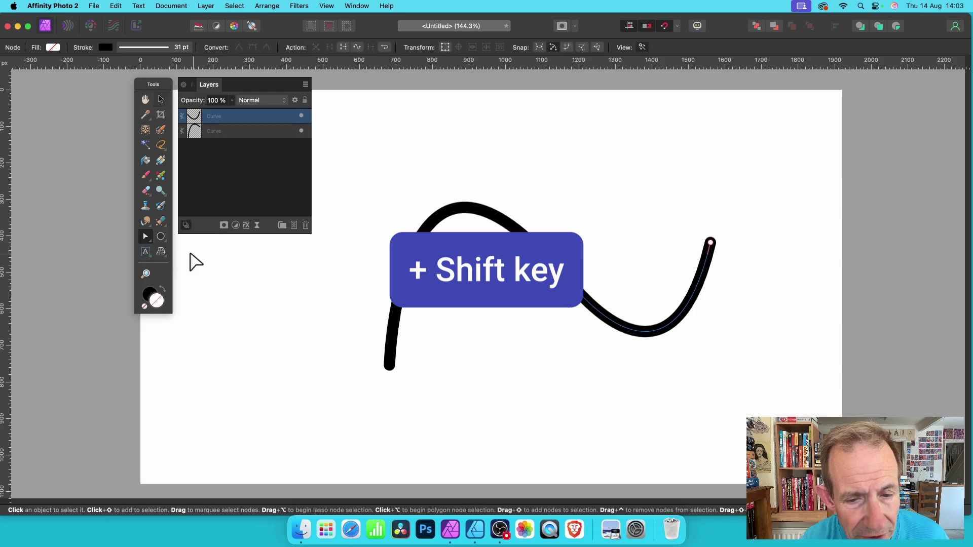
shift+click(527, 236)
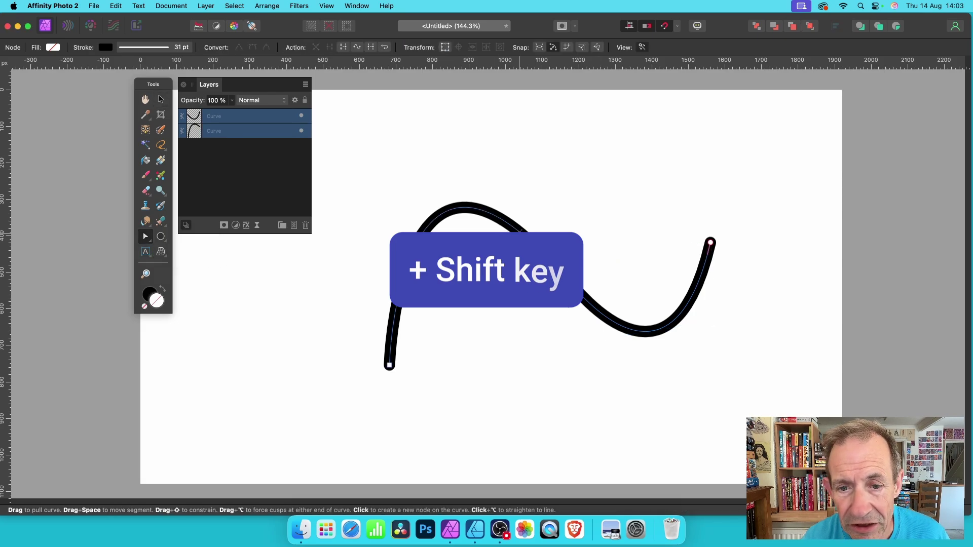
click(528, 238)
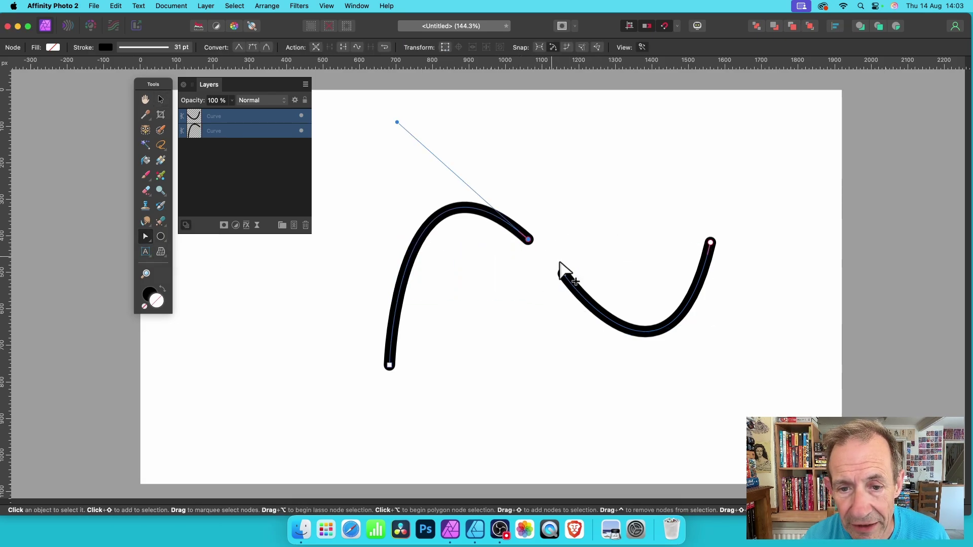
shift+click(563, 274)
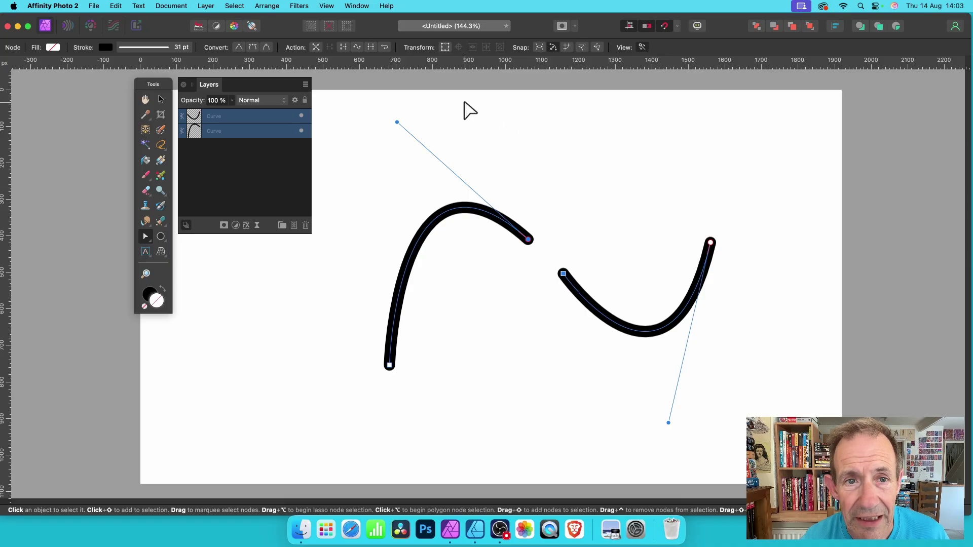
click(371, 47)
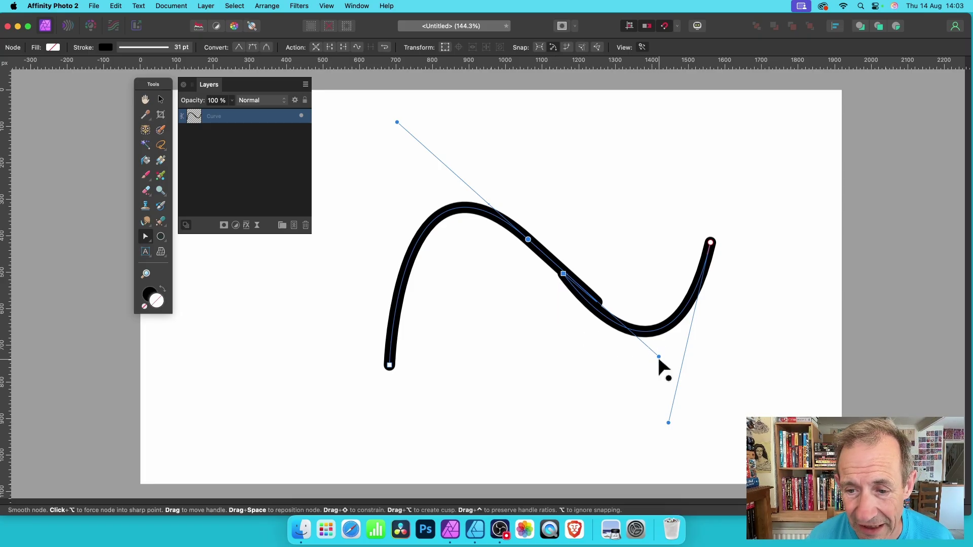
Smooth the join node, then add a node and drag its handle to reshape the bend
click(632, 347)
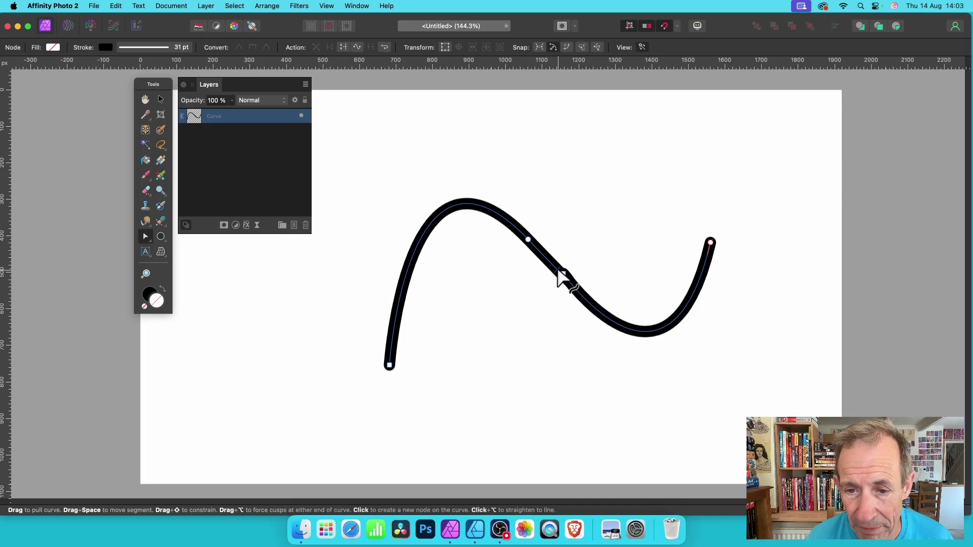
click(563, 276)
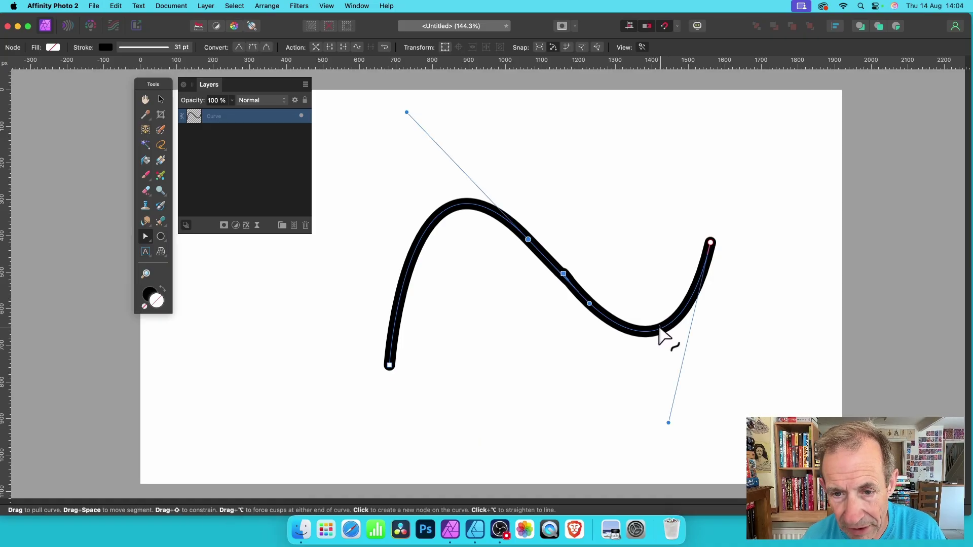
drag(592, 308, 573, 289)
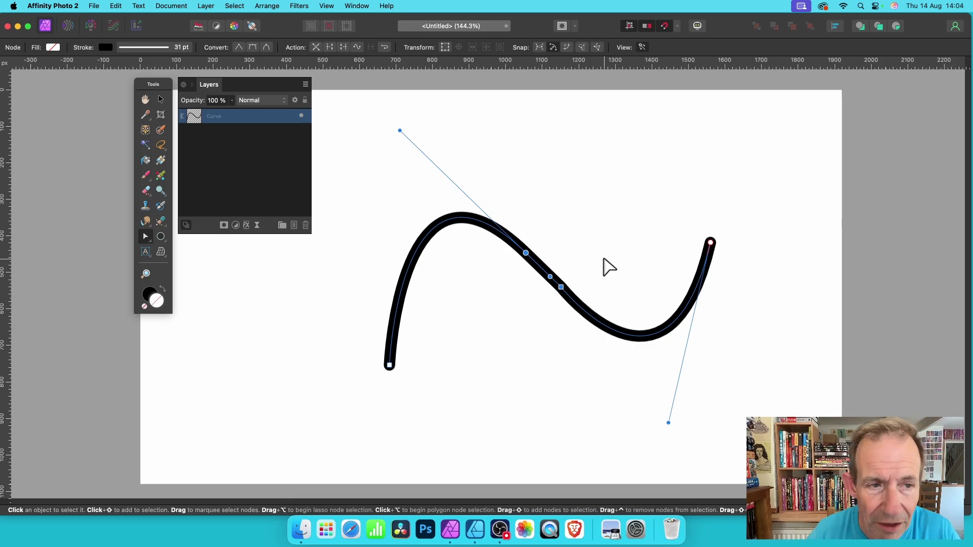
click(161, 100)
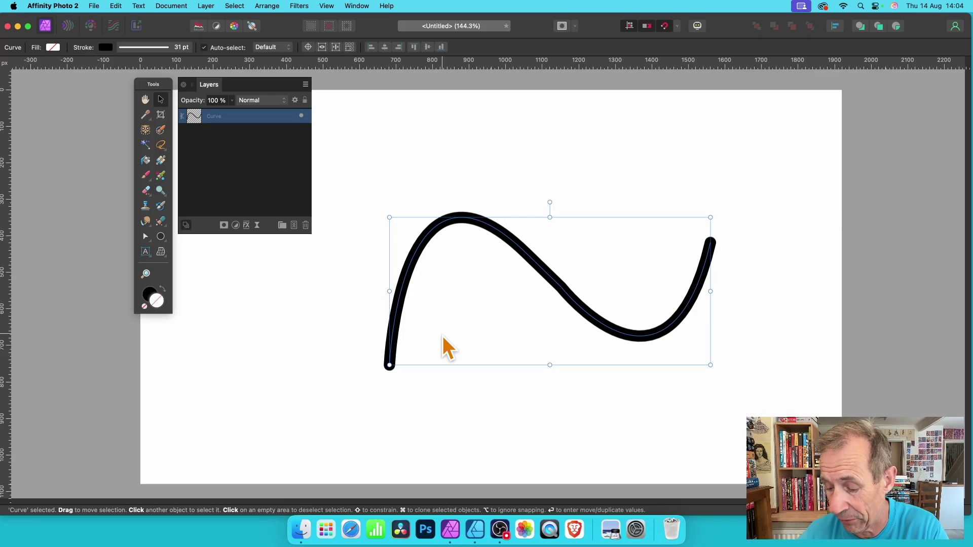
Delete the S-curve, draw a thick-stroked square and shift it about 93 px left
key(Delete)
click(169, 241)
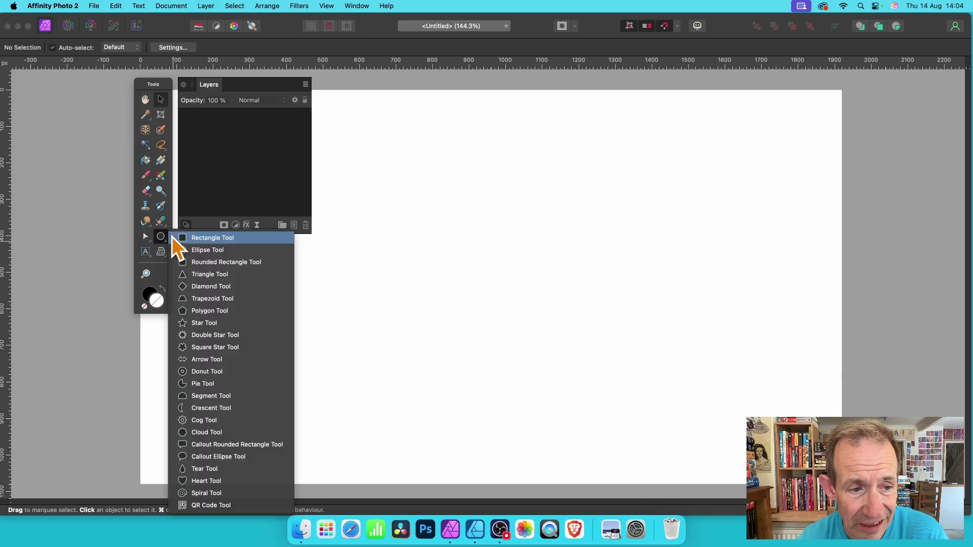
click(214, 238)
drag(392, 165, 651, 411)
click(163, 100)
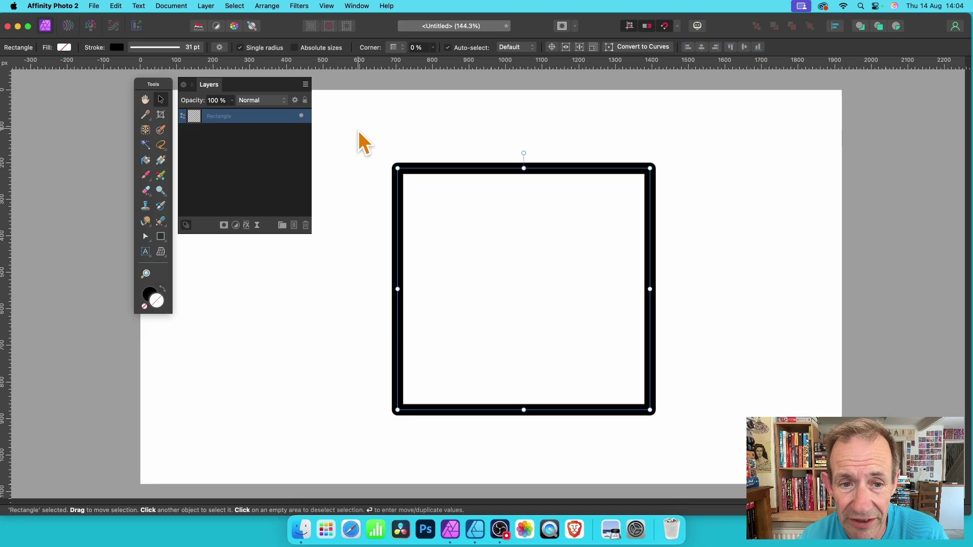
drag(471, 168, 428, 167)
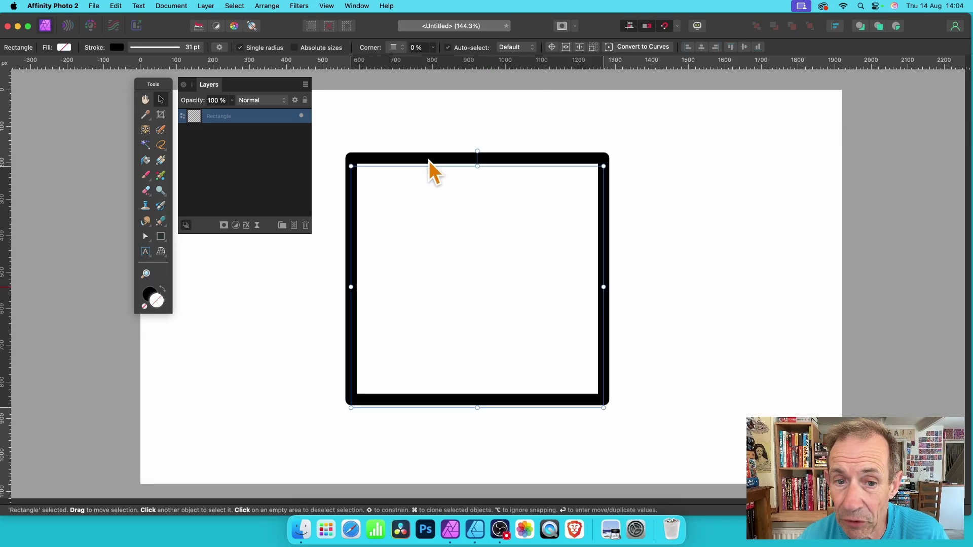
Convert the square to curves and break it apart at all corner nodes
click(634, 48)
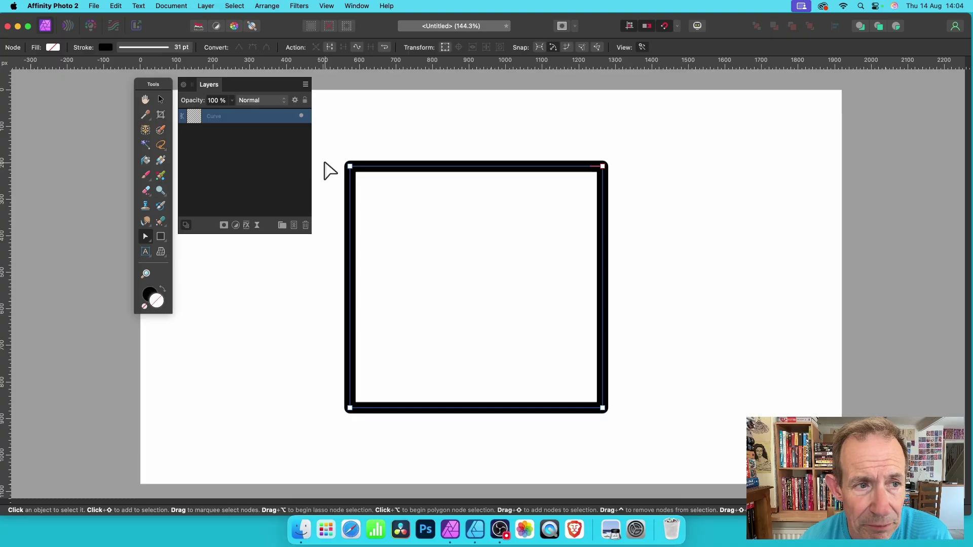
drag(329, 138, 704, 463)
click(328, 48)
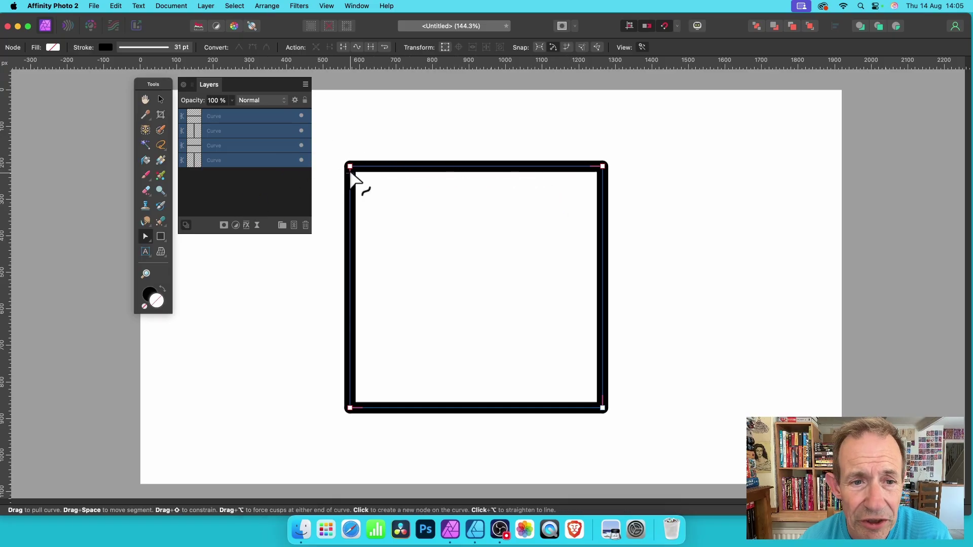
Rejoin the top and left sides at the square's top-left corner
click(147, 235)
click(207, 247)
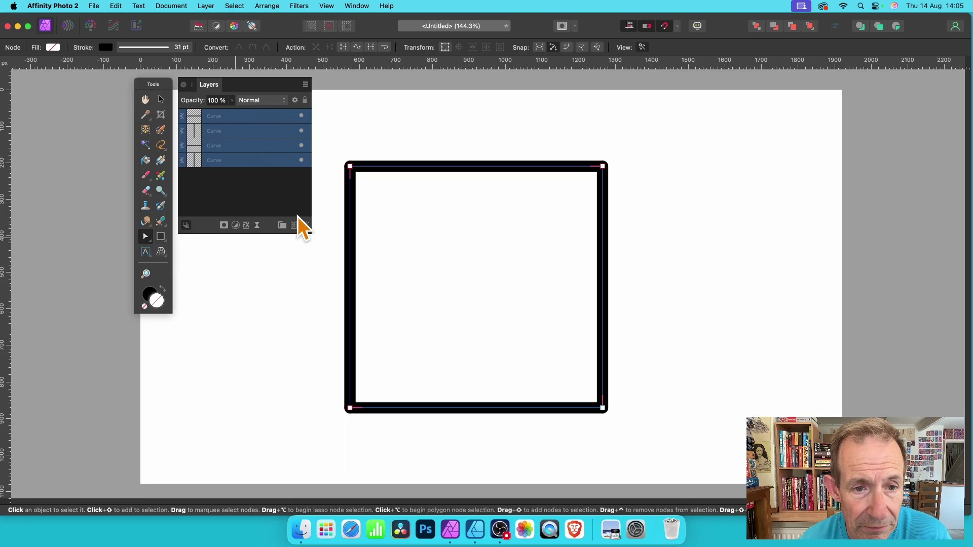
drag(331, 141, 396, 217)
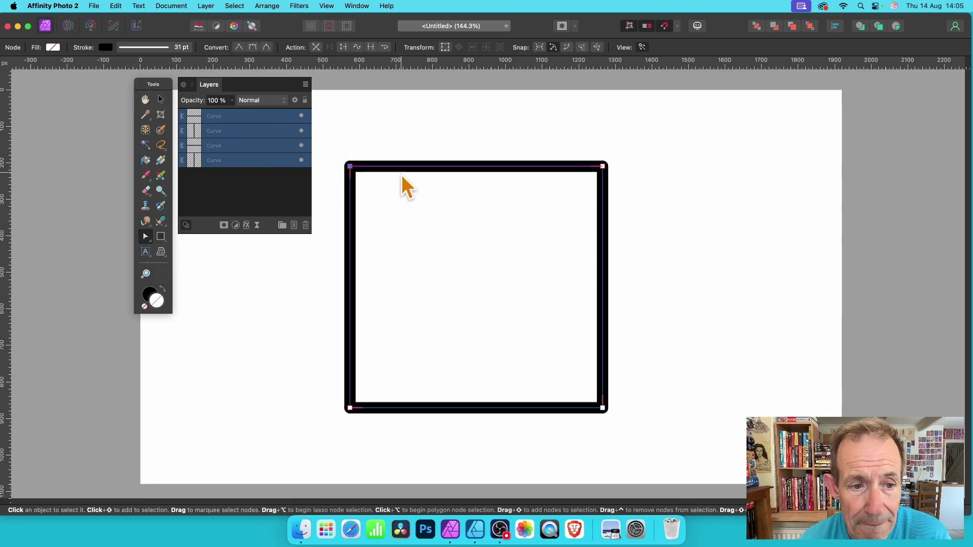
click(372, 47)
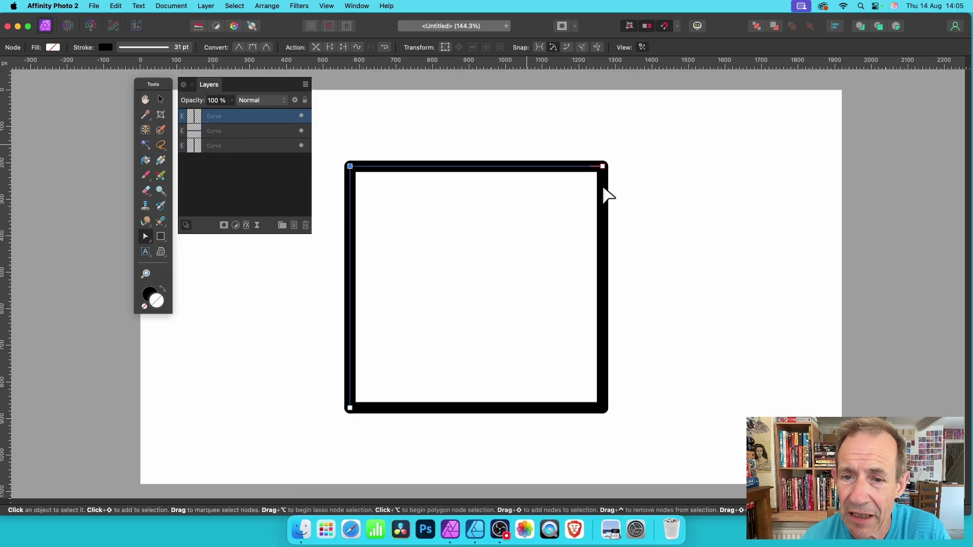